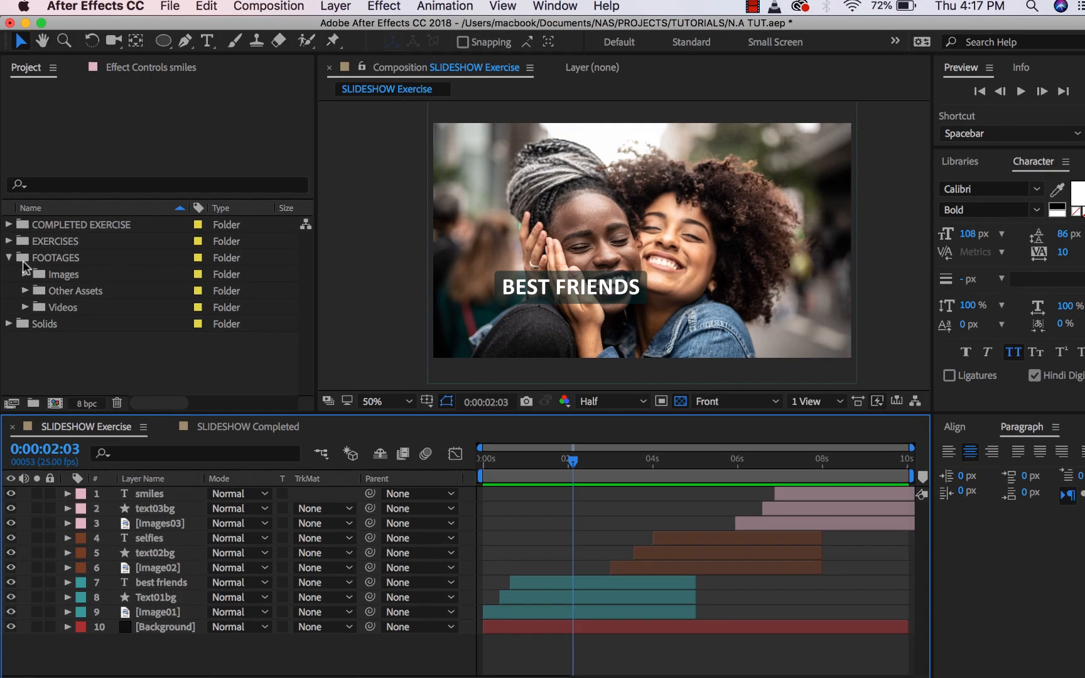
Add the light leaks clip from the Other Assets folder in FOOTAGES as the top layer of the SLIDESHOW Exercise composition
left_click(34, 254)
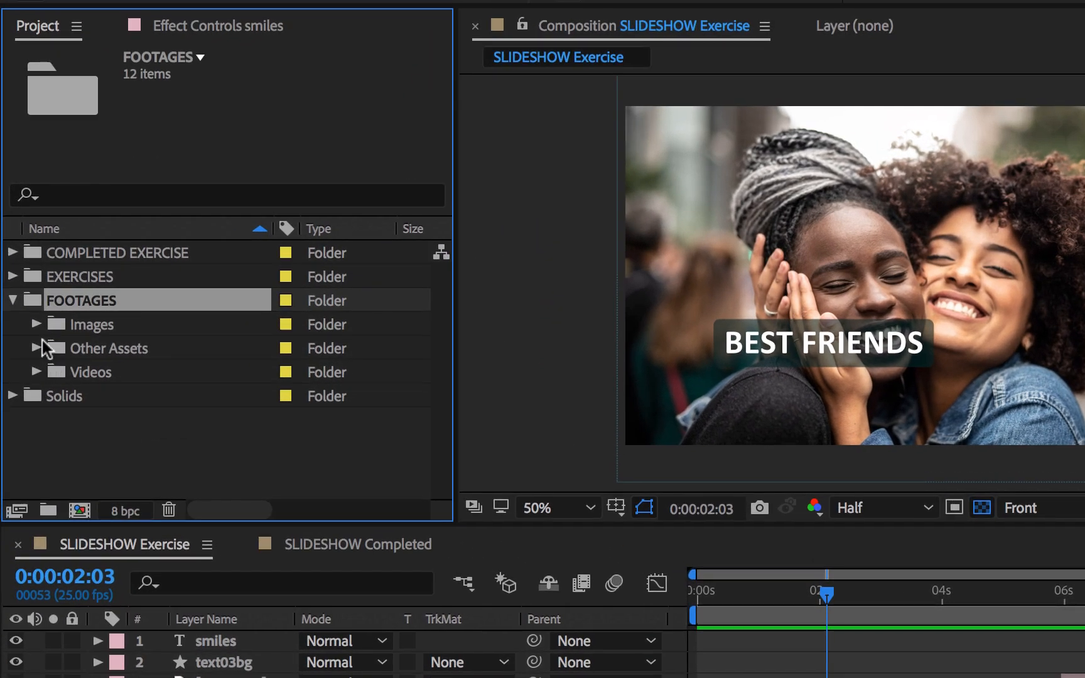
left_click(36, 348)
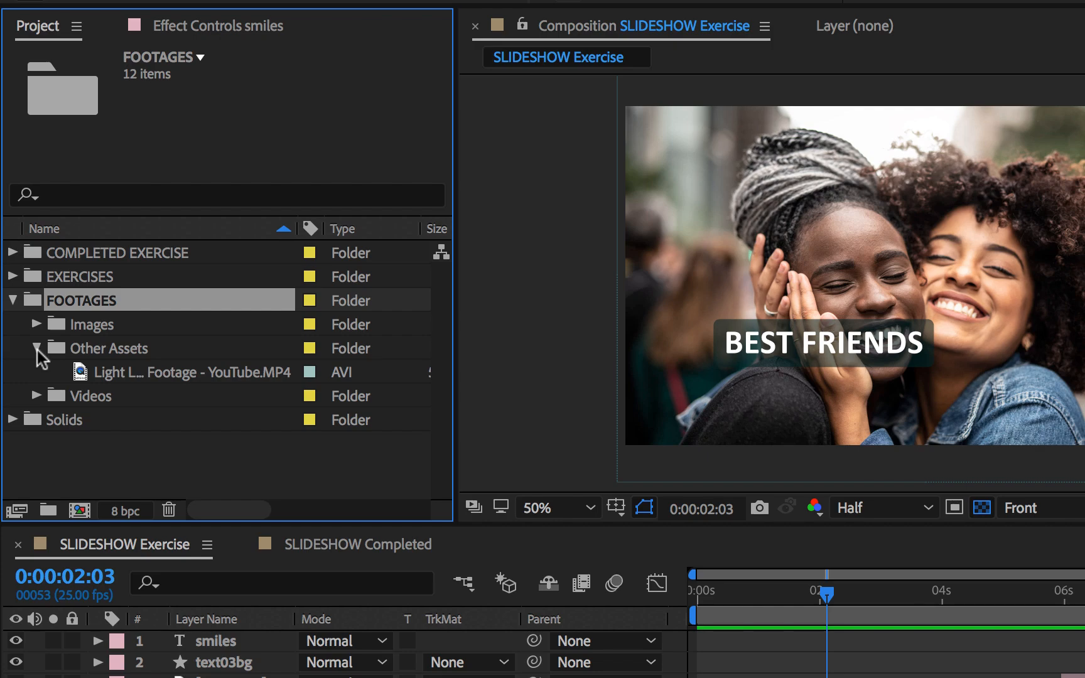
left_click_drag(113, 373, 183, 605)
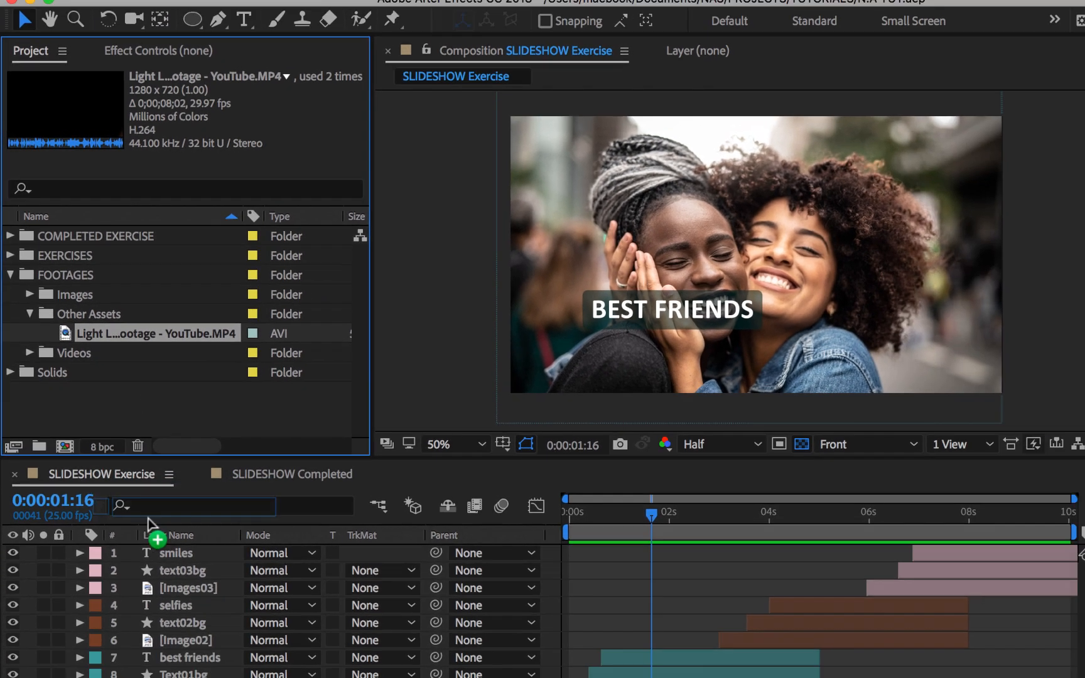
left_click_drag(149, 519, 150, 550)
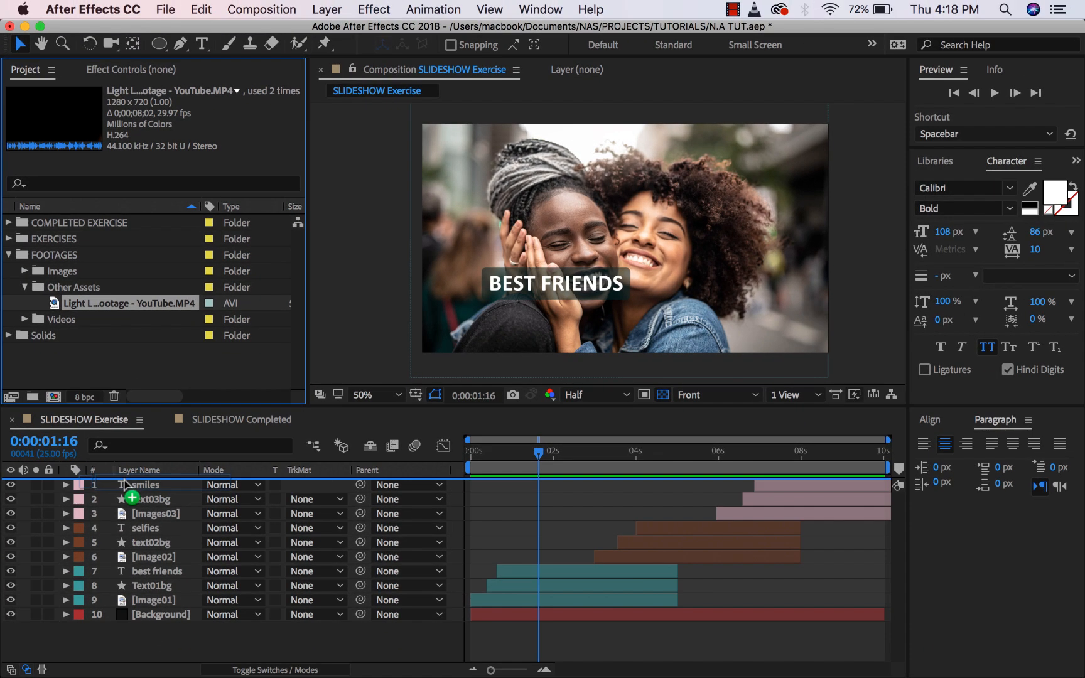
left_click_drag(126, 486, 128, 487)
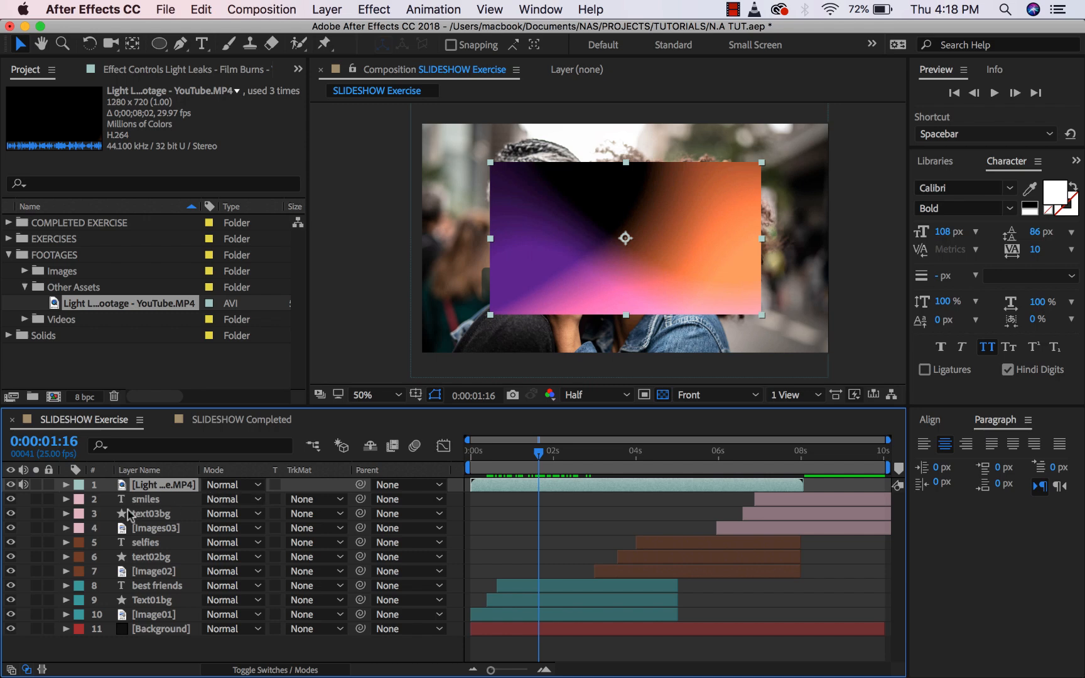
Solo the light leaks layer, scale it to 152% so it fills the frame, and scrub through its footage
left_click(36, 485)
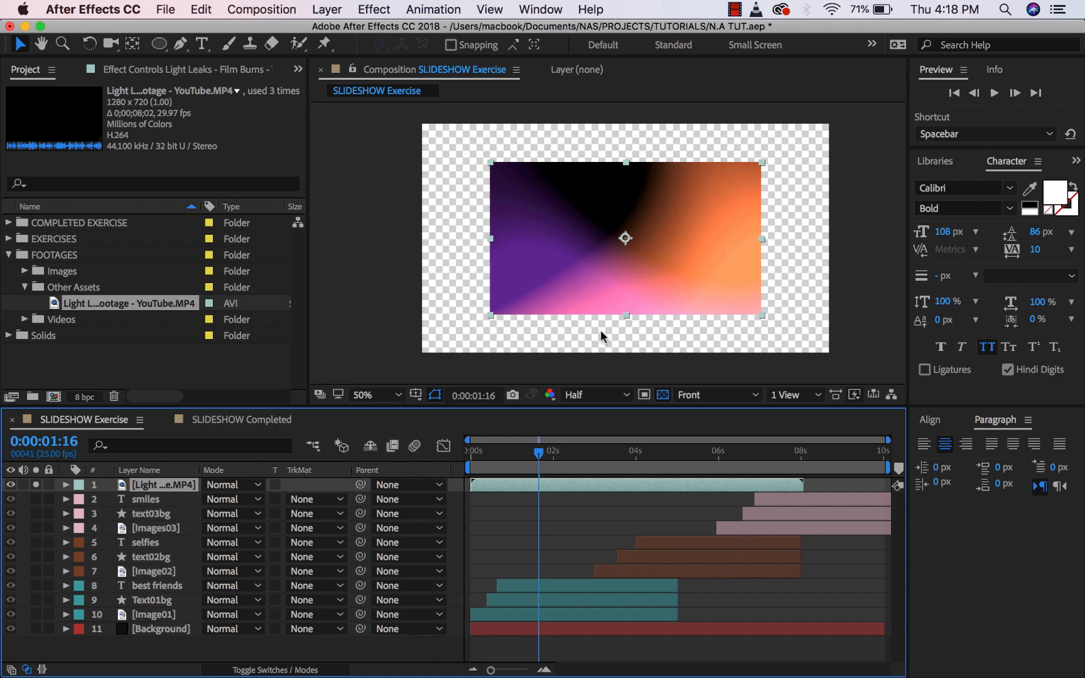
key("s")
left_click_drag(252, 499, 292, 498)
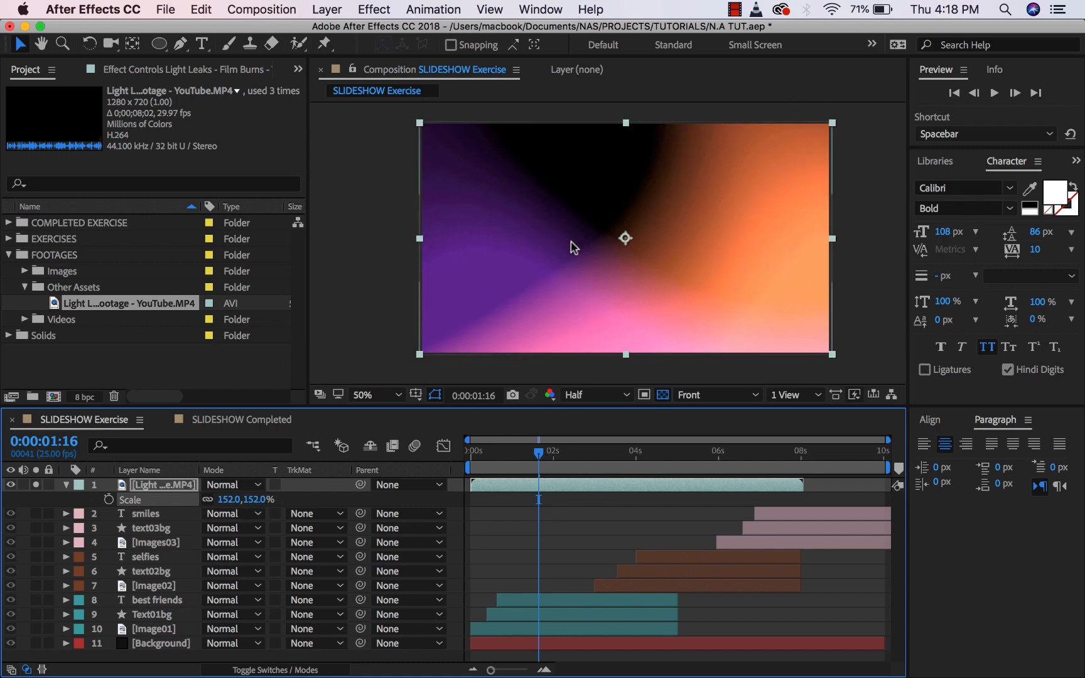
left_click_drag(477, 452, 653, 465)
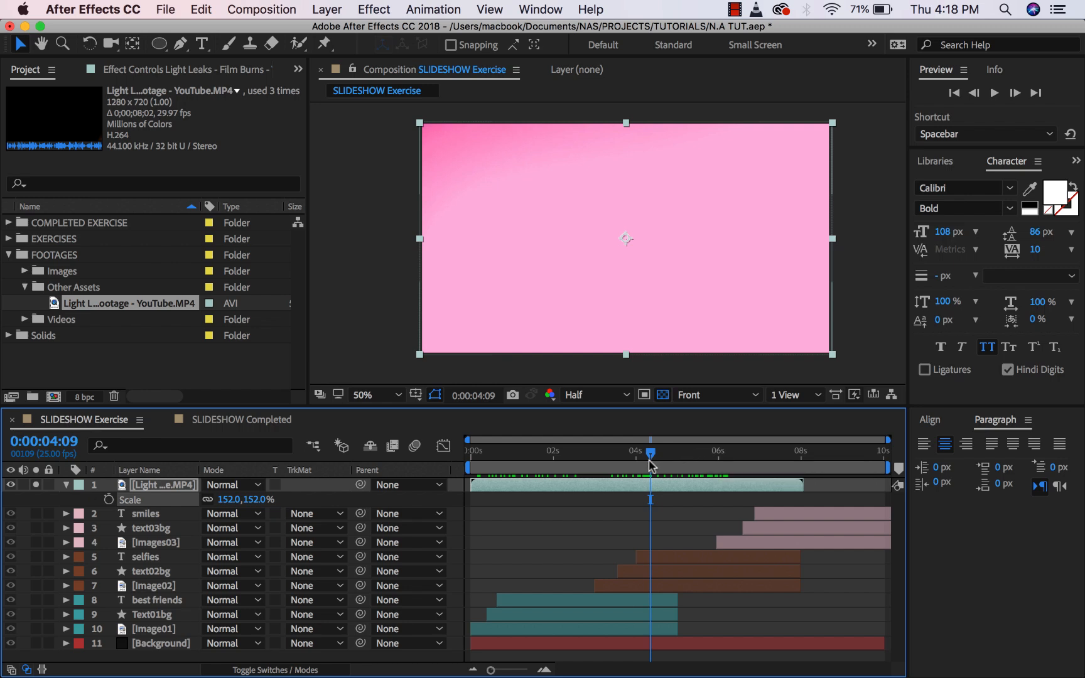
left_click_drag(652, 463, 555, 461)
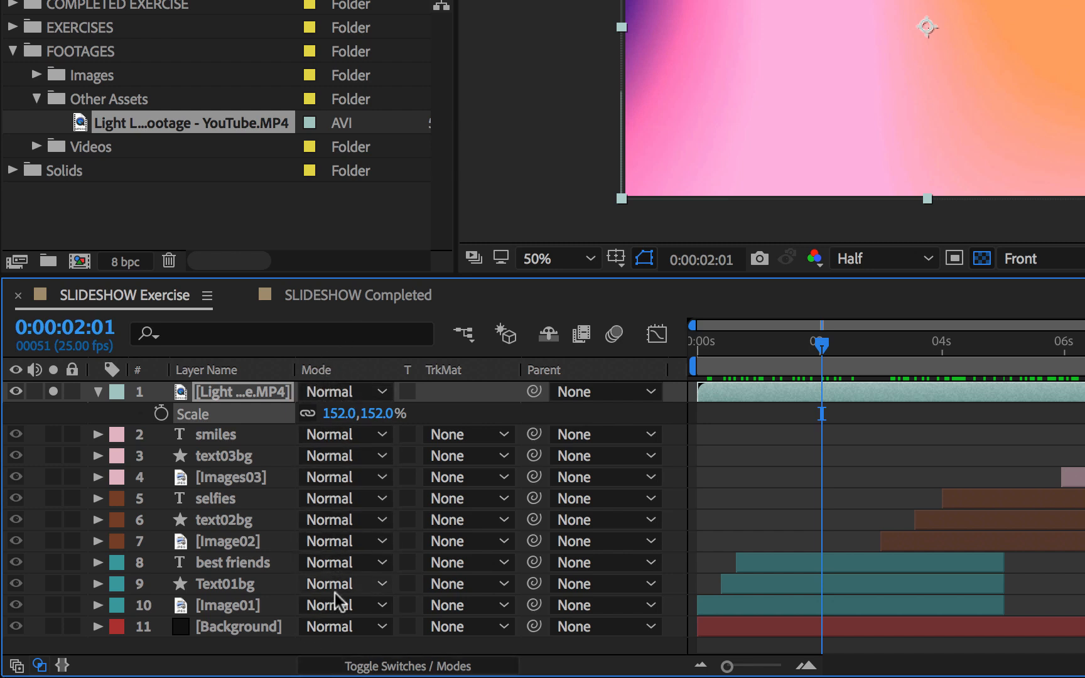
Toggle the timeline columns between blending modes and layer switches, ending with the blending modes shown
left_click(363, 390)
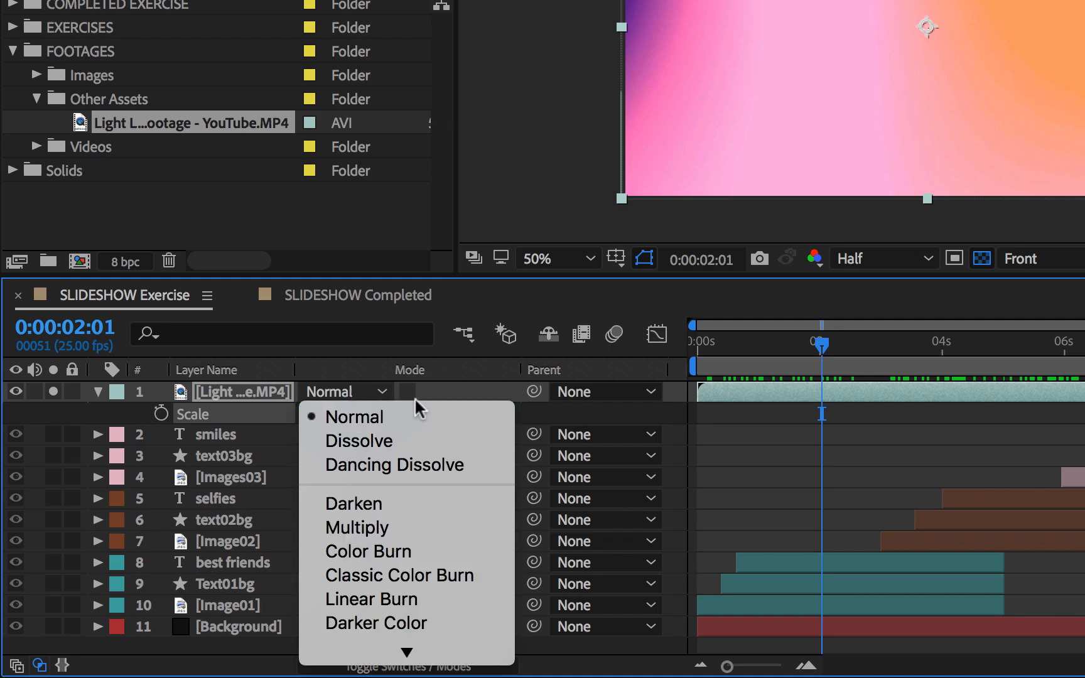
left_click(452, 369)
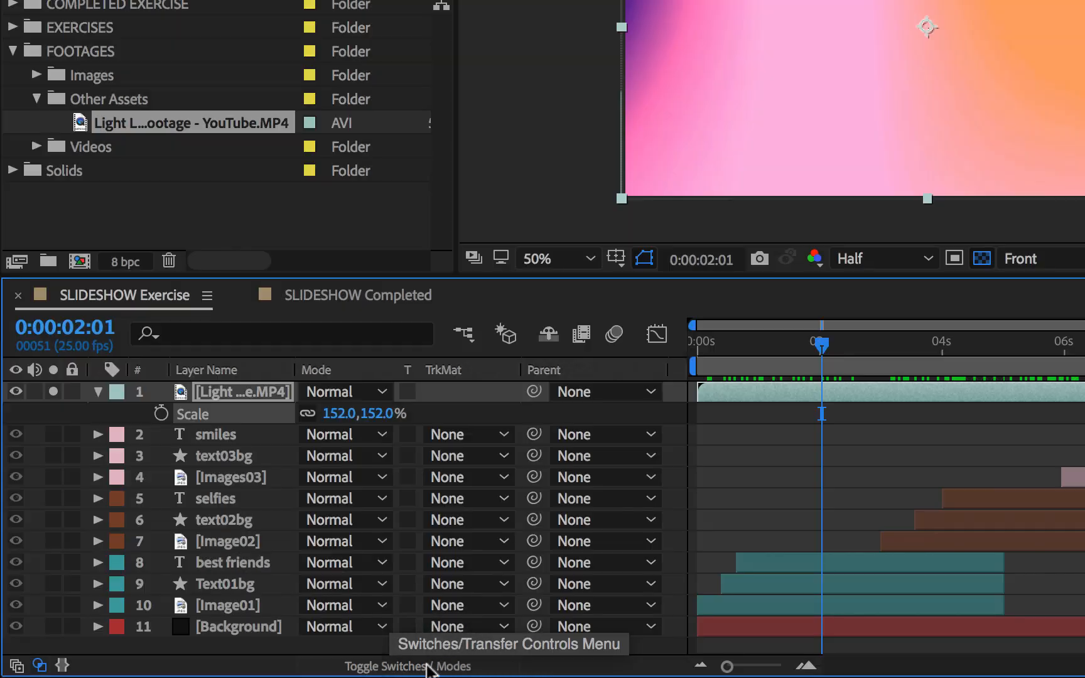
left_click(427, 667)
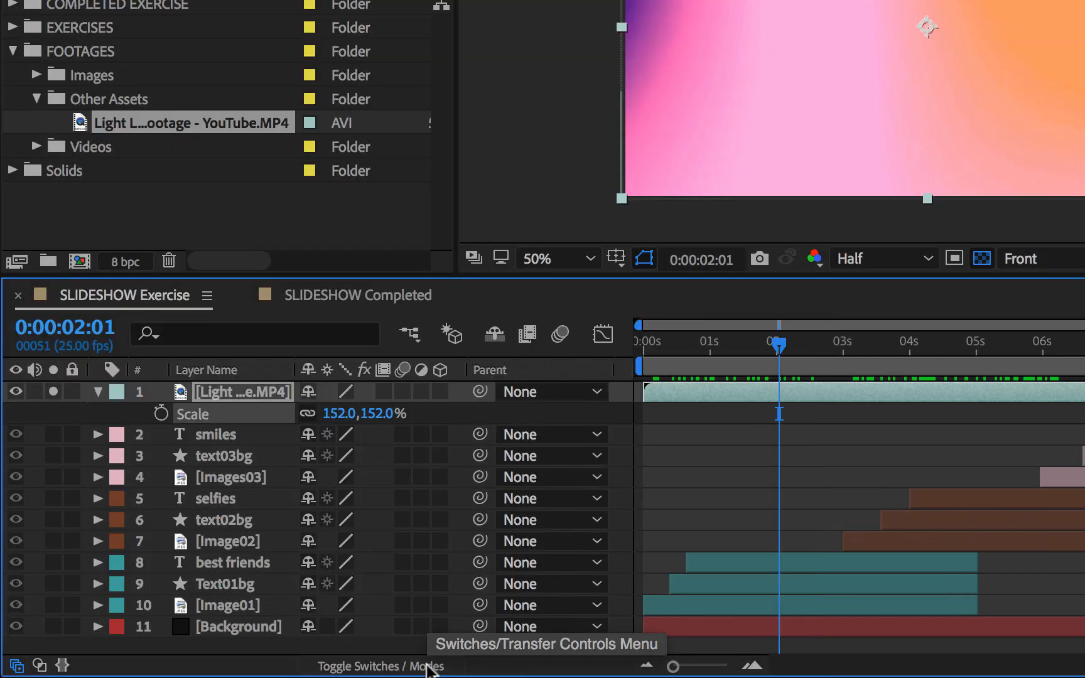
left_click(428, 667)
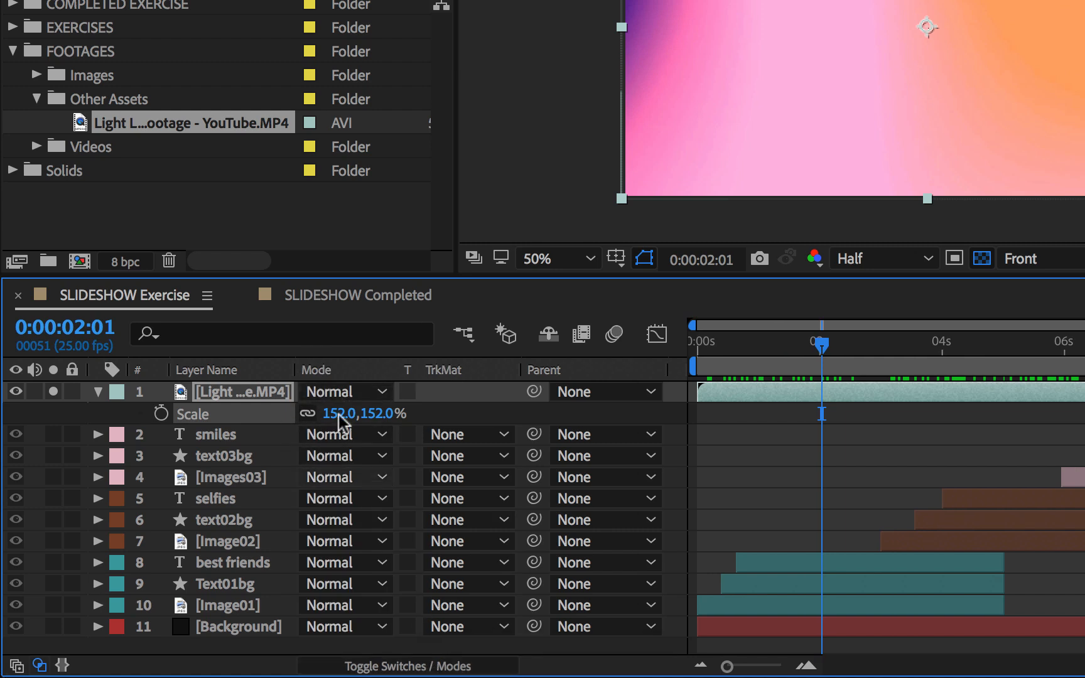
left_click(386, 667)
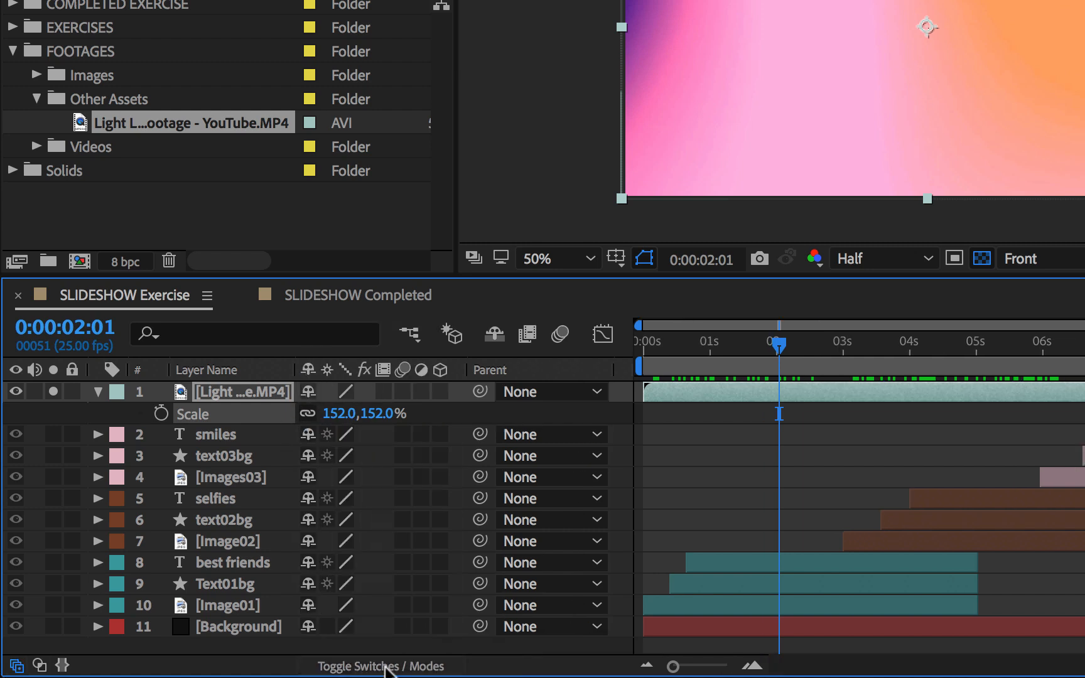
left_click(393, 667)
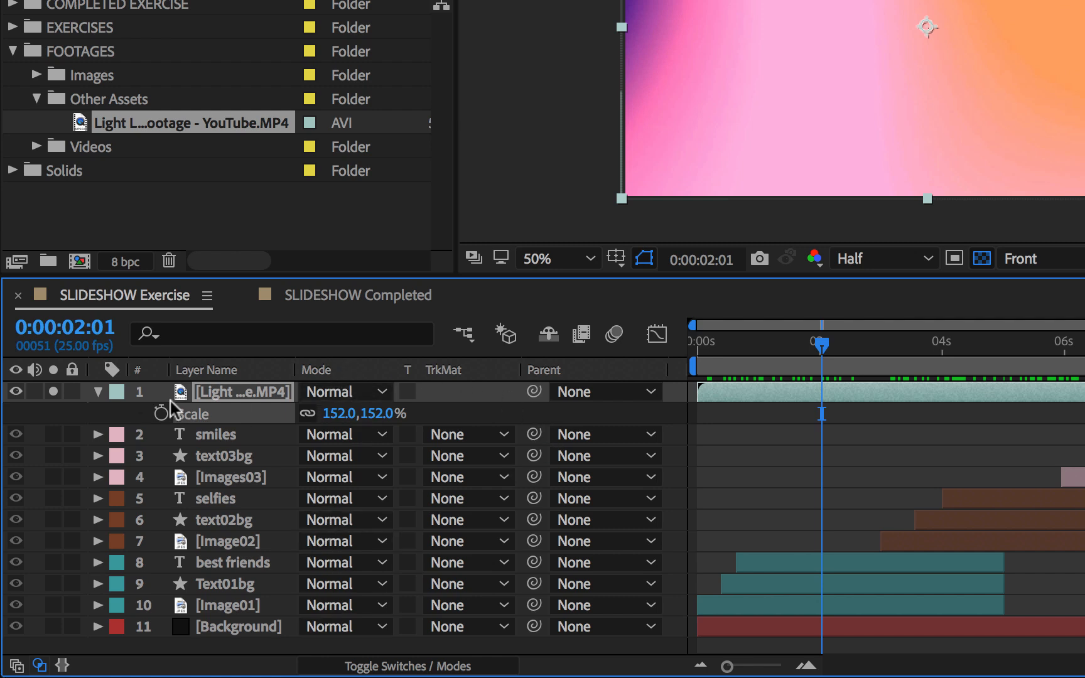
Turn off solo for the light leaks layer and set its blending mode to Add
left_click(53, 391)
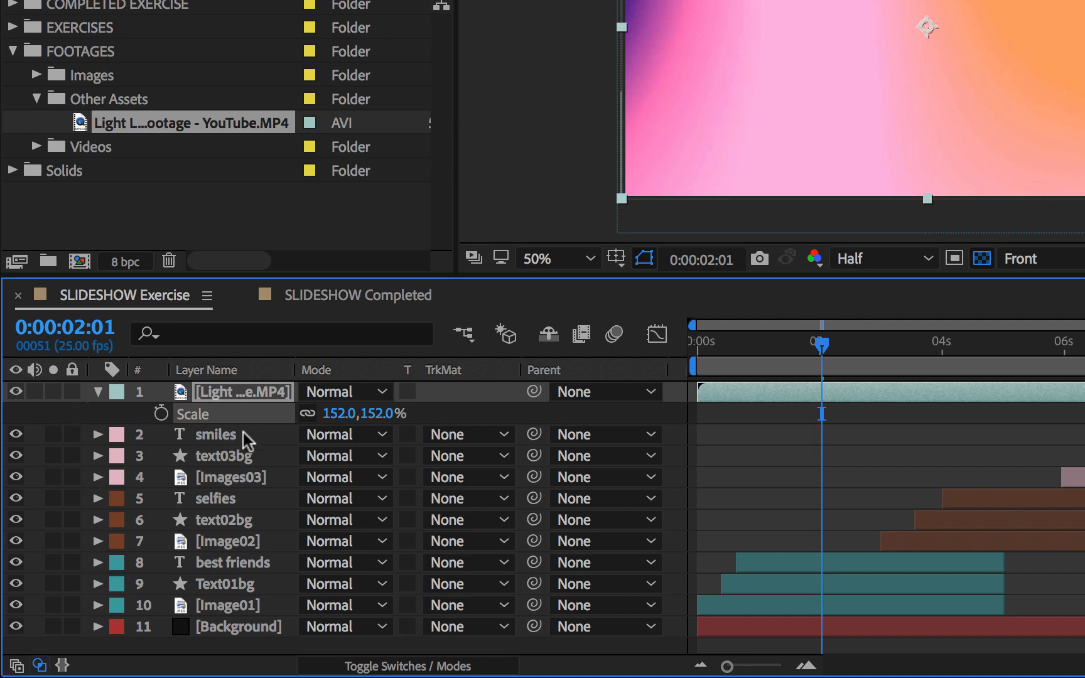
left_click(363, 392)
left_click(101, 417)
left_click(345, 391)
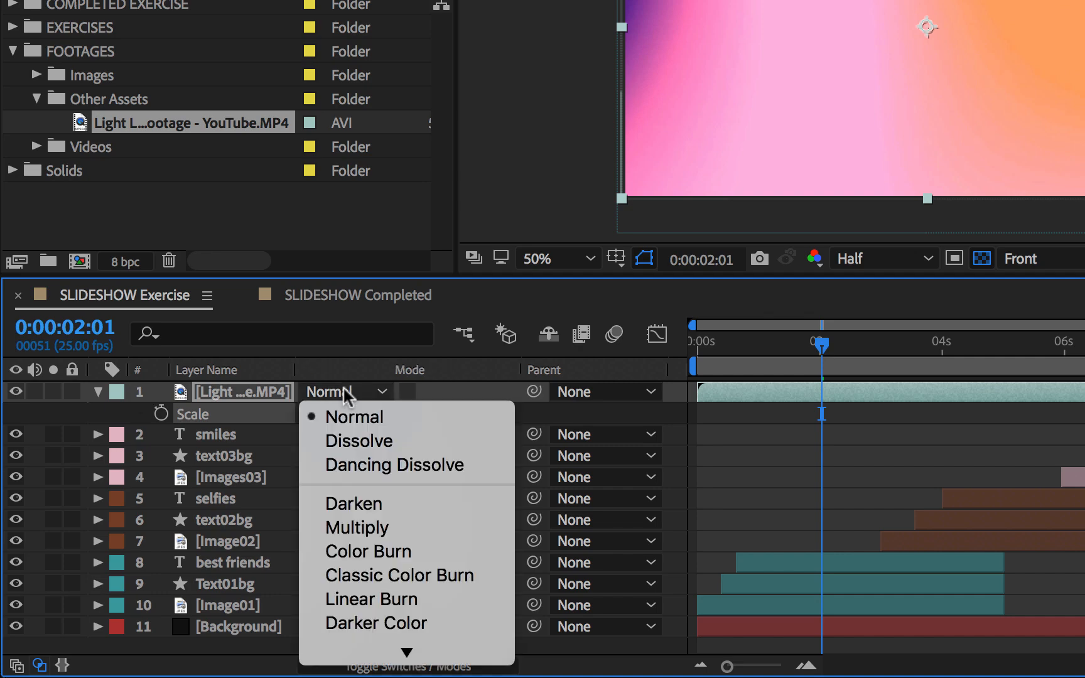
scroll(348, 402, "down", 12)
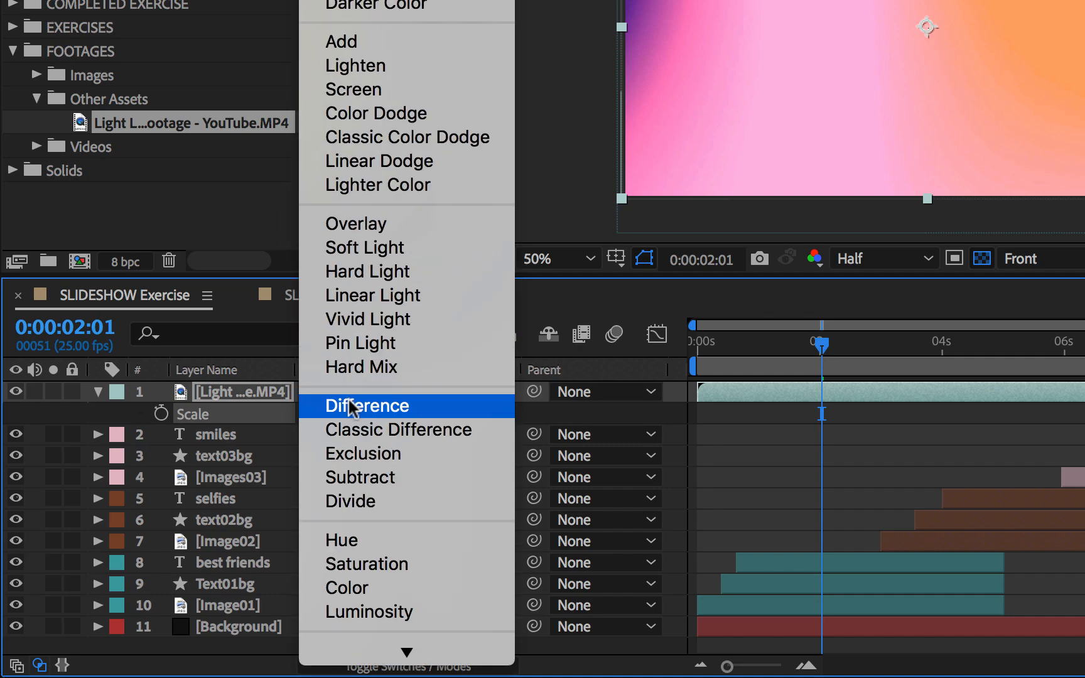
scroll(350, 402, "down", 1)
scroll(350, 401, "up", 2)
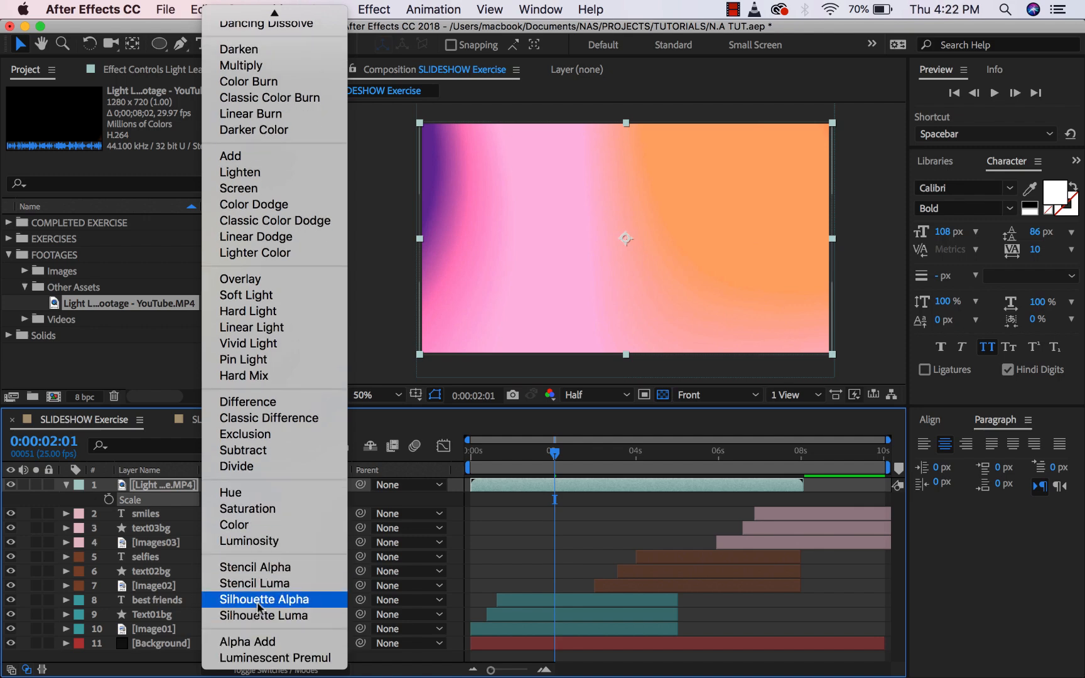
scroll(252, 495, "up", 2)
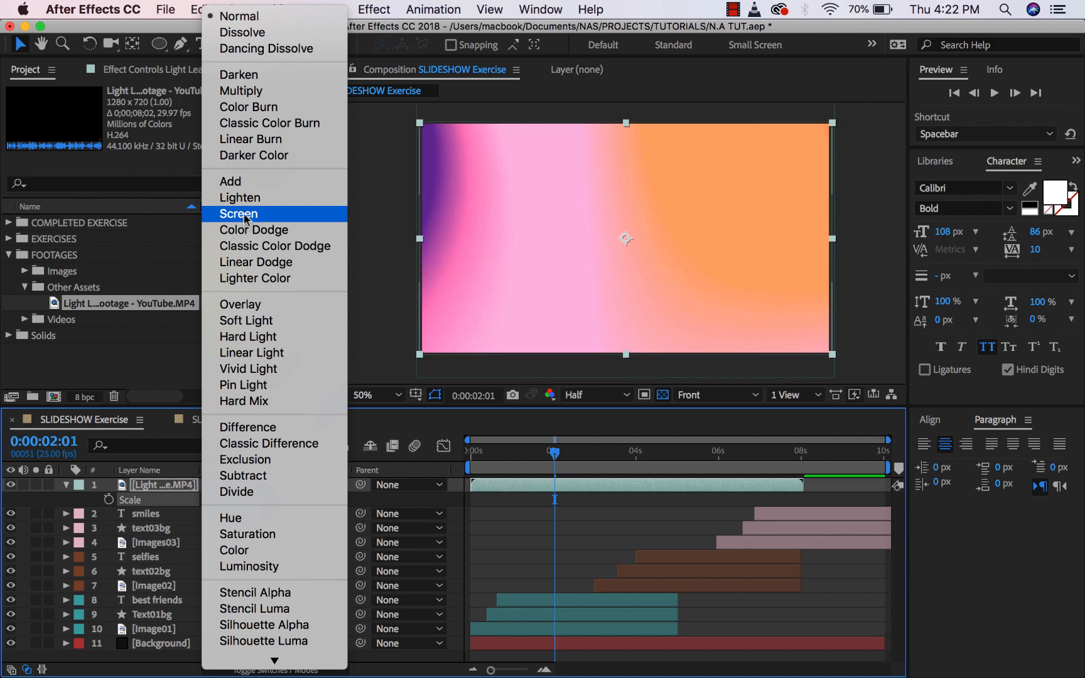
left_click(231, 182)
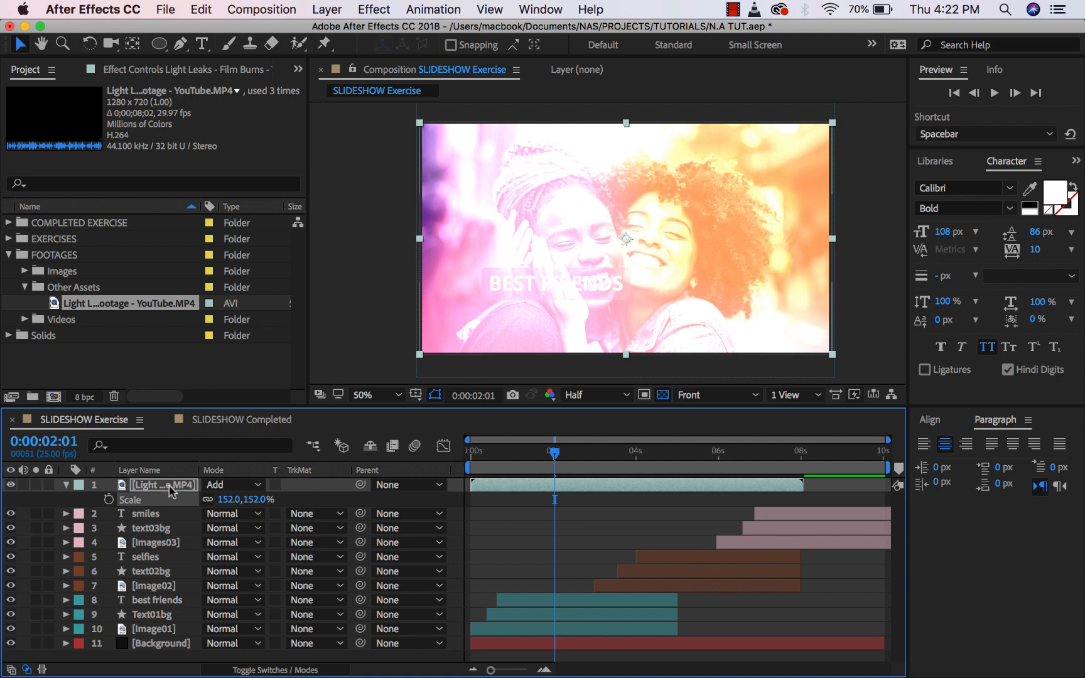
Reduce the light leaks layer's opacity to 37% and preview the slideshow from the start
key("t")
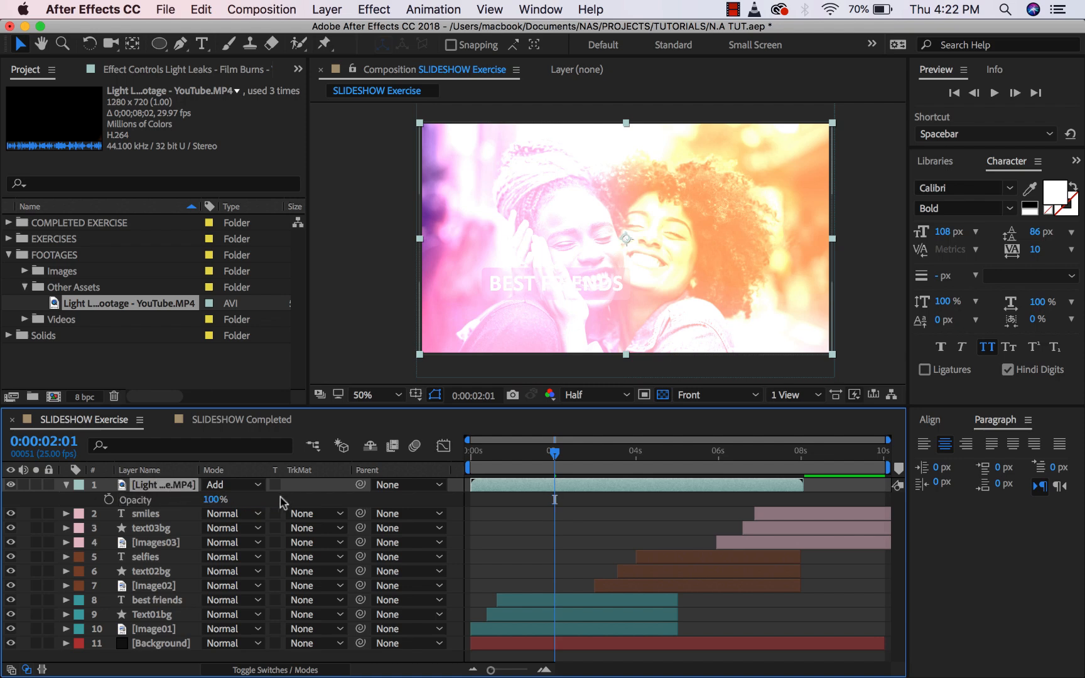
left_click_drag(211, 500, 151, 499)
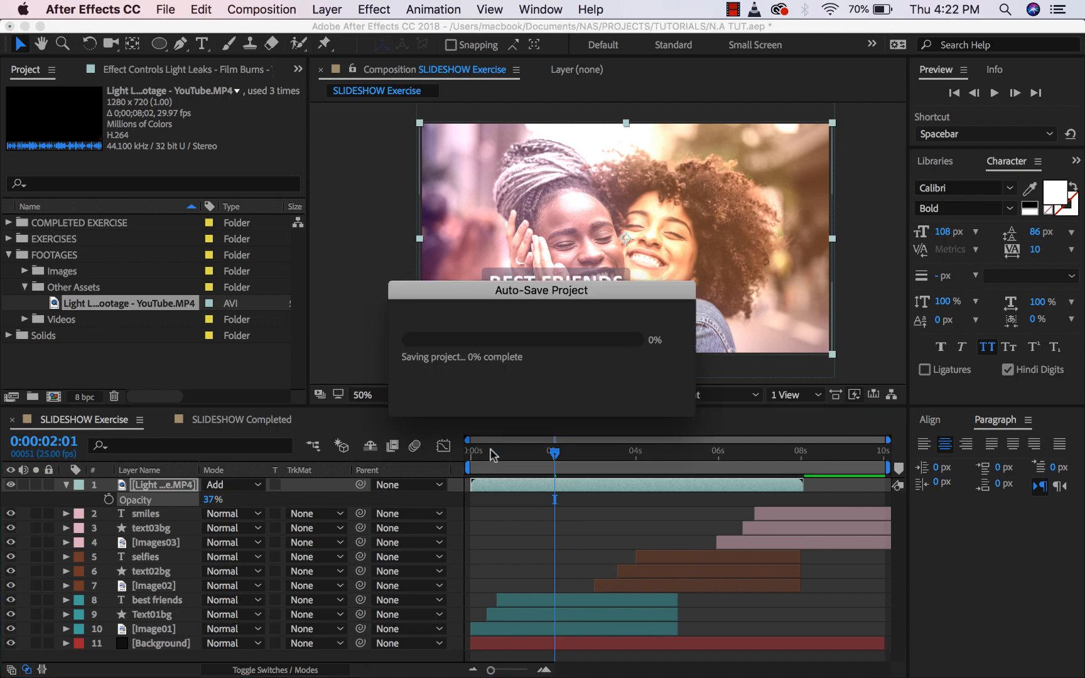
left_click_drag(519, 457, 467, 464)
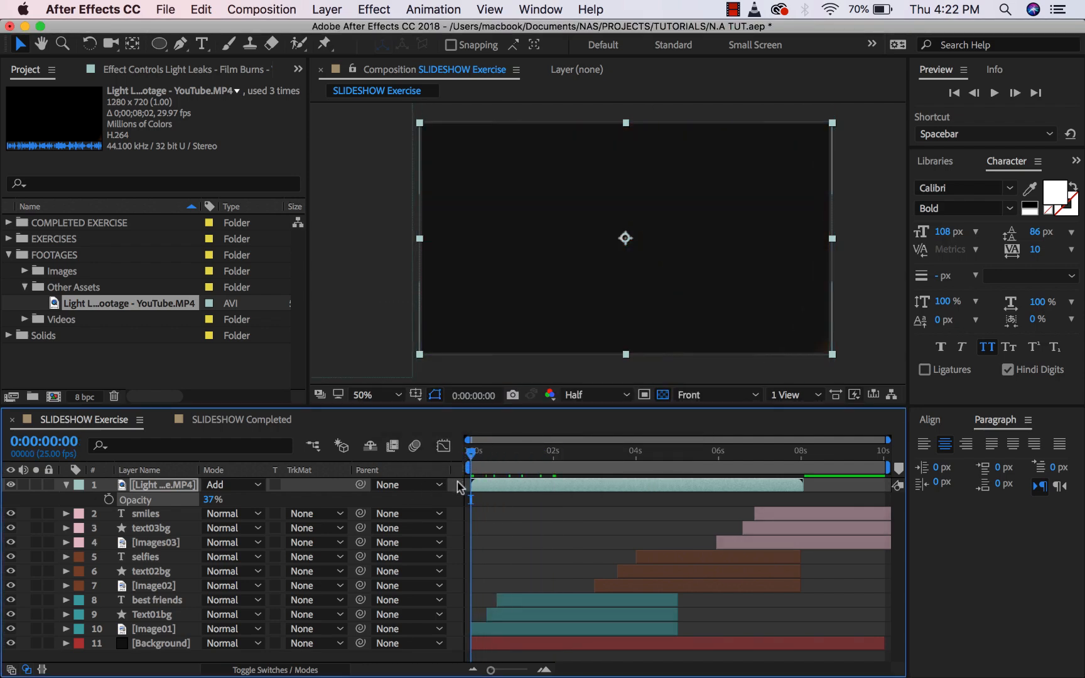
key("space")
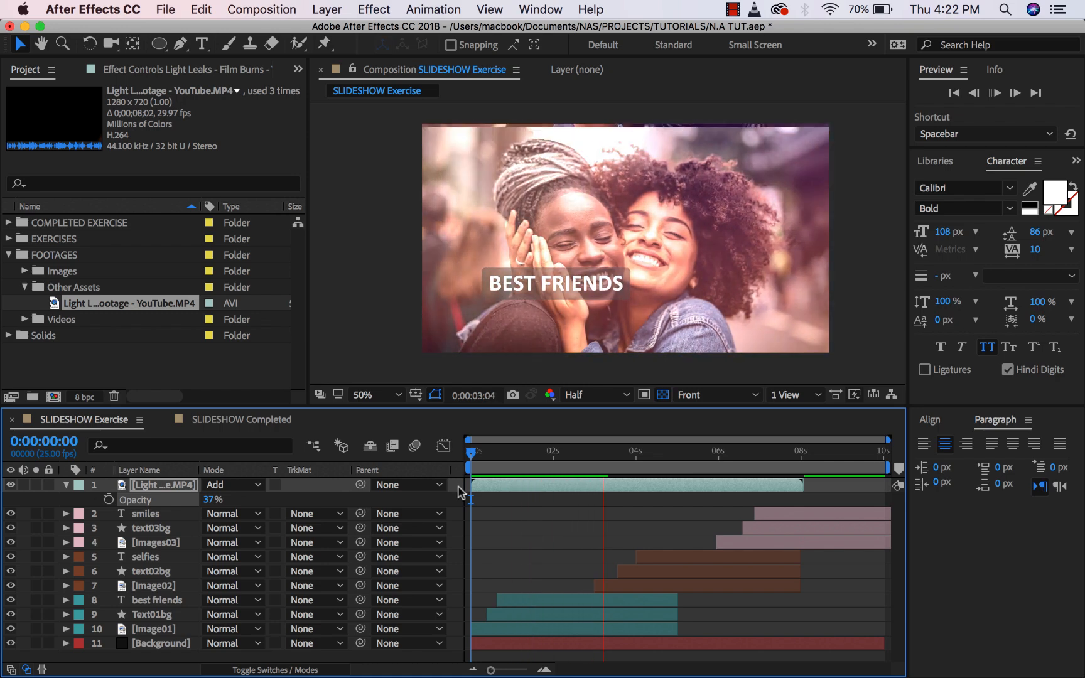
key("space")
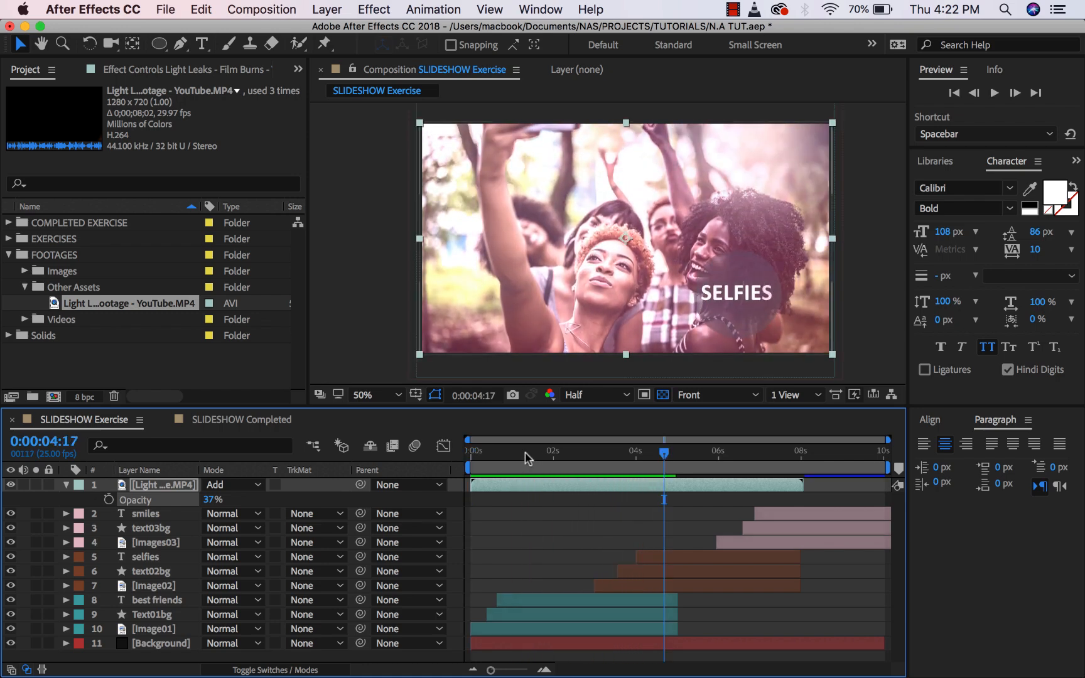
Change the light leaks layer's blending mode to Screen and check the blend over the BEST FRIENDS slide
left_click_drag(526, 457, 552, 455)
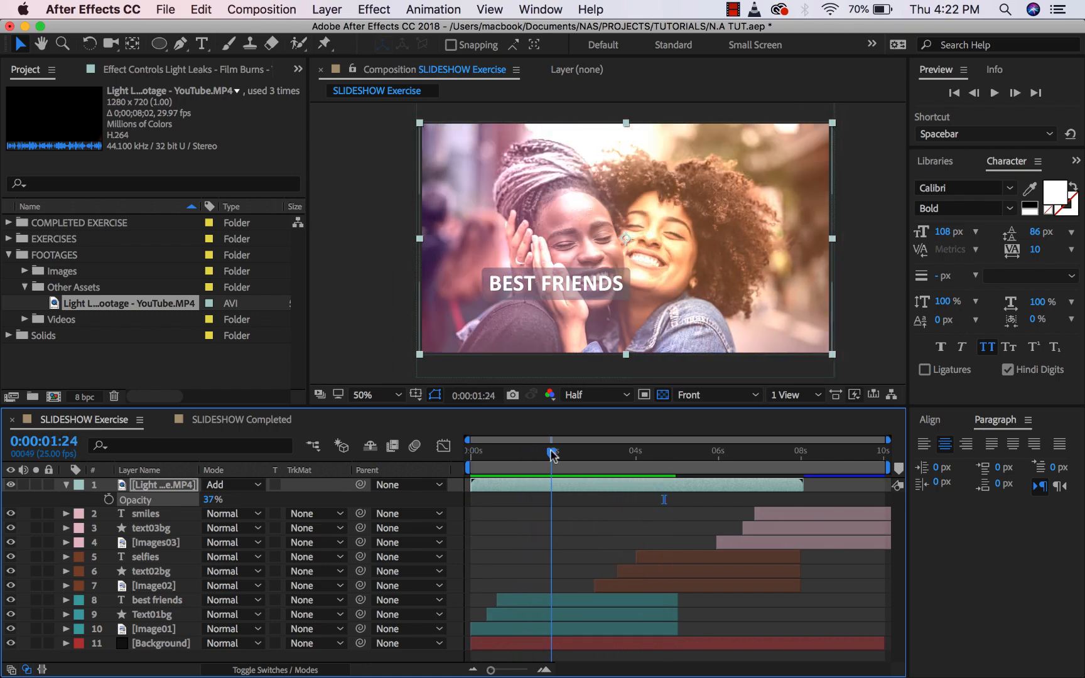
left_click(220, 490)
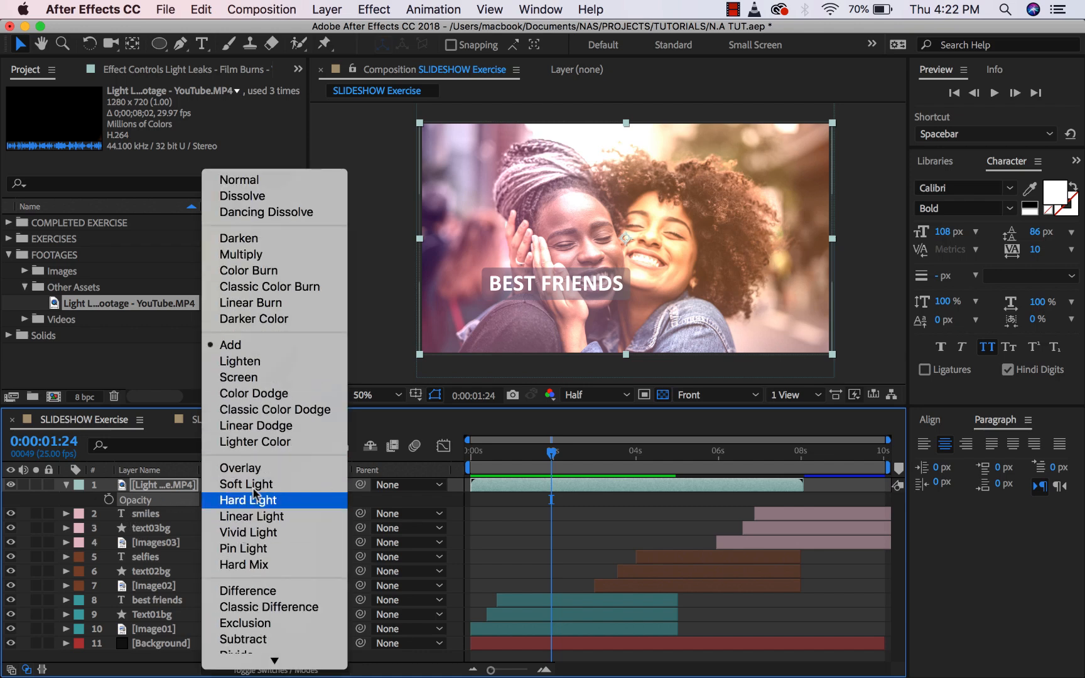
left_click(257, 377)
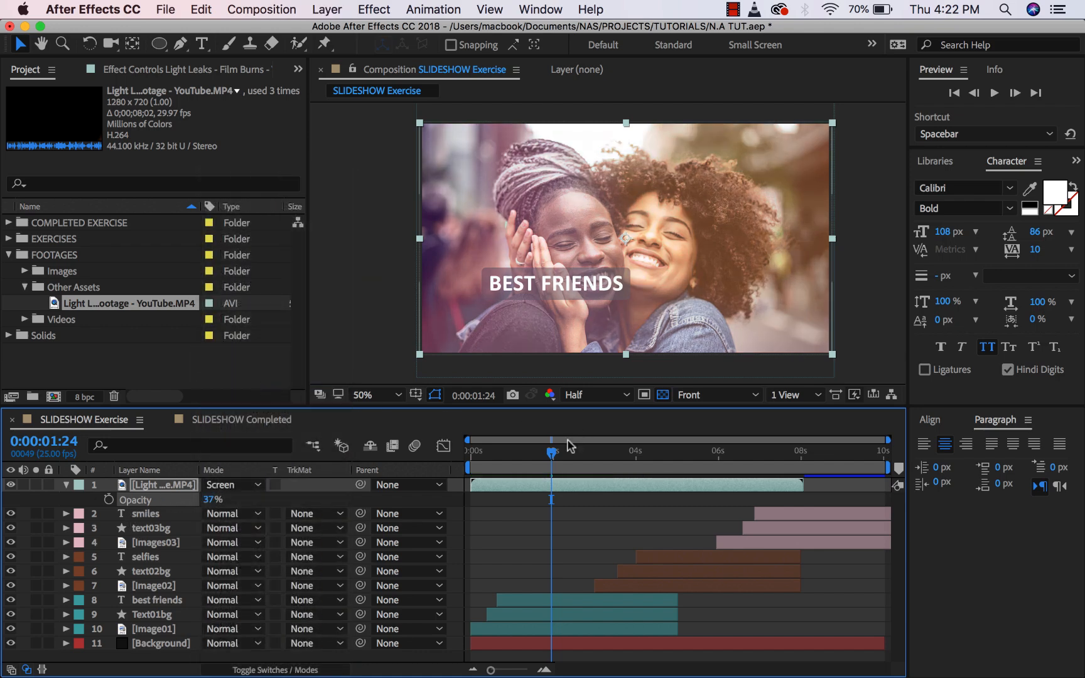
left_click_drag(553, 457, 519, 453)
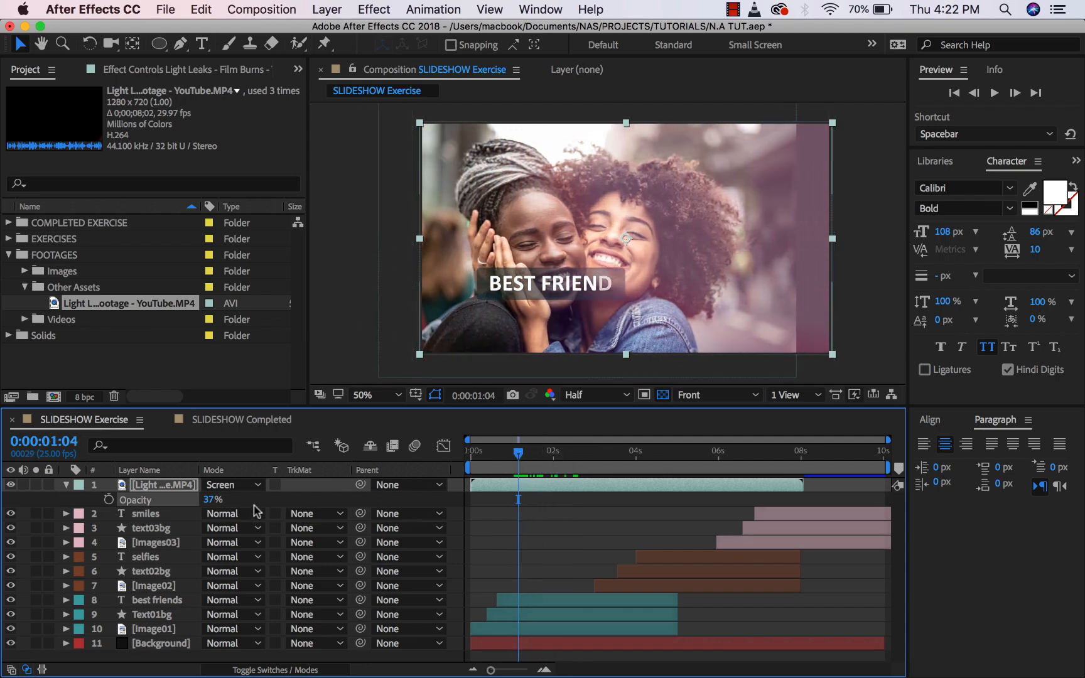
Set the light leaks layer's opacity to 25% and preview the slideshow from the start
left_click(214, 500)
type("2")
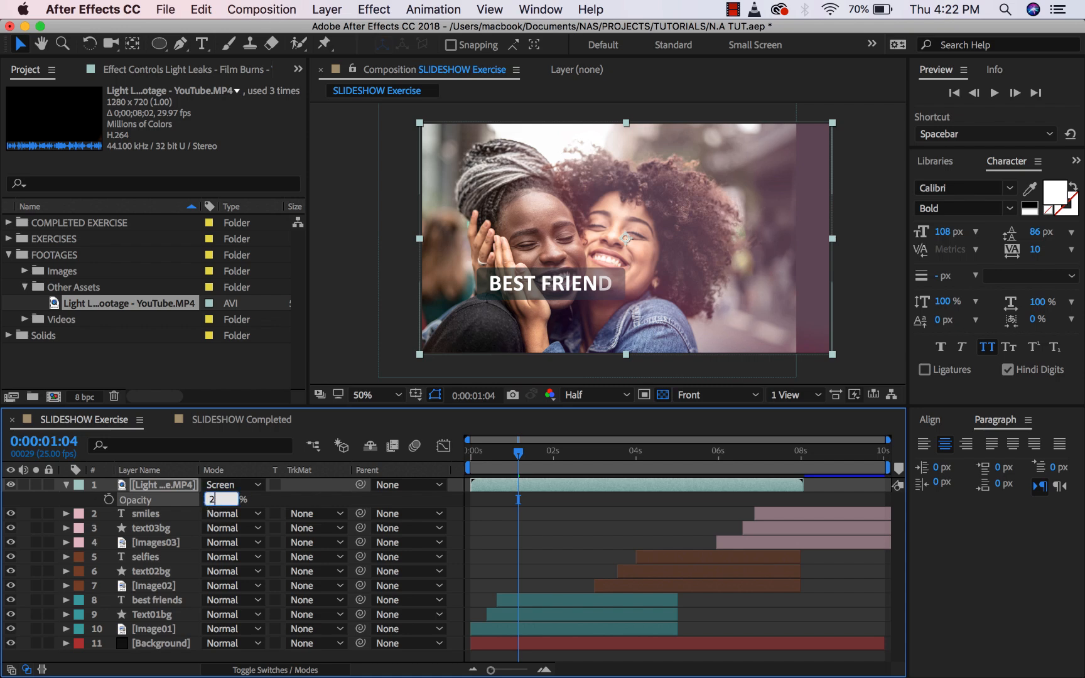
type("5")
key("Return")
left_click_drag(519, 452, 469, 452)
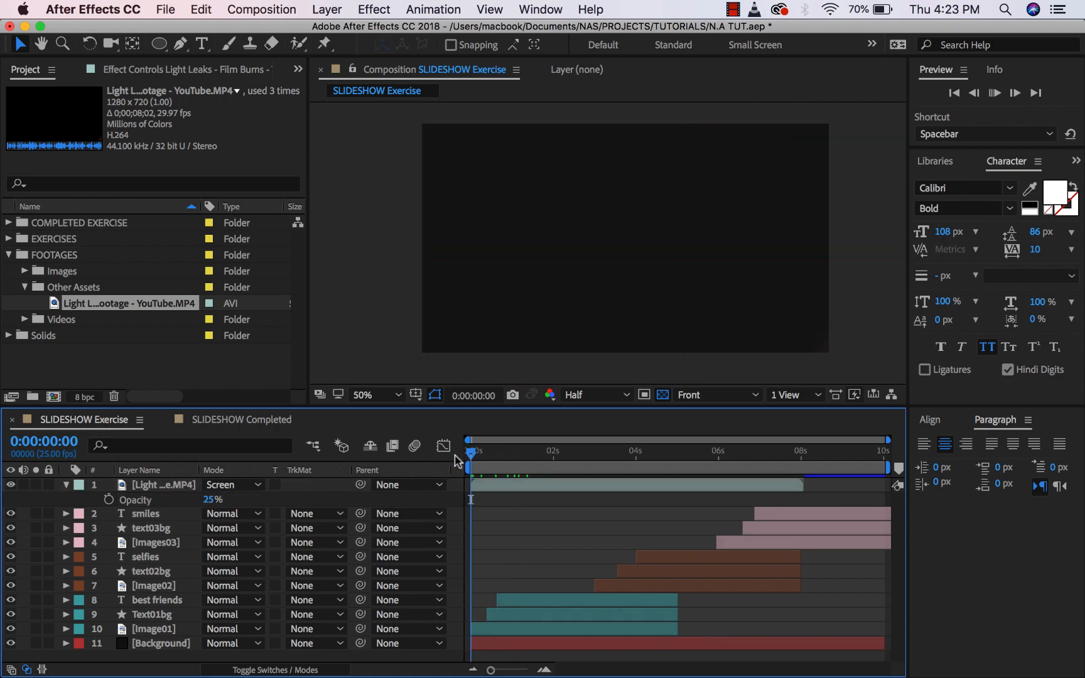
key("space")
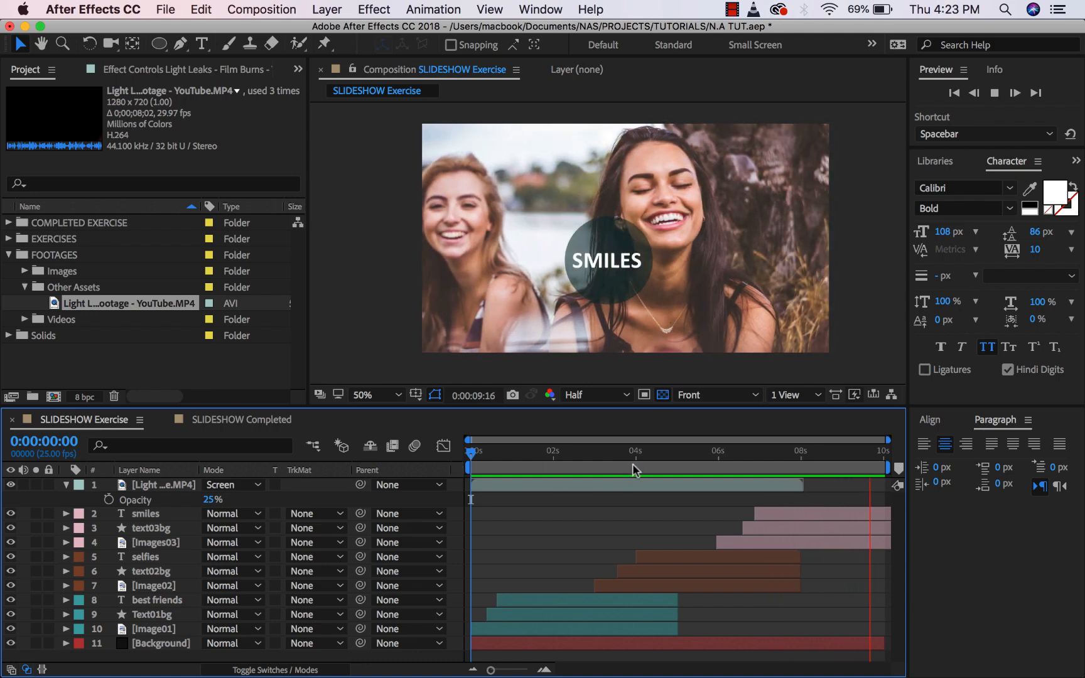
Duplicate the light leaks layer, shifting the copy about 2 seconds along the timeline and trimming its start to where the original ends
left_click_drag(632, 463, 768, 458)
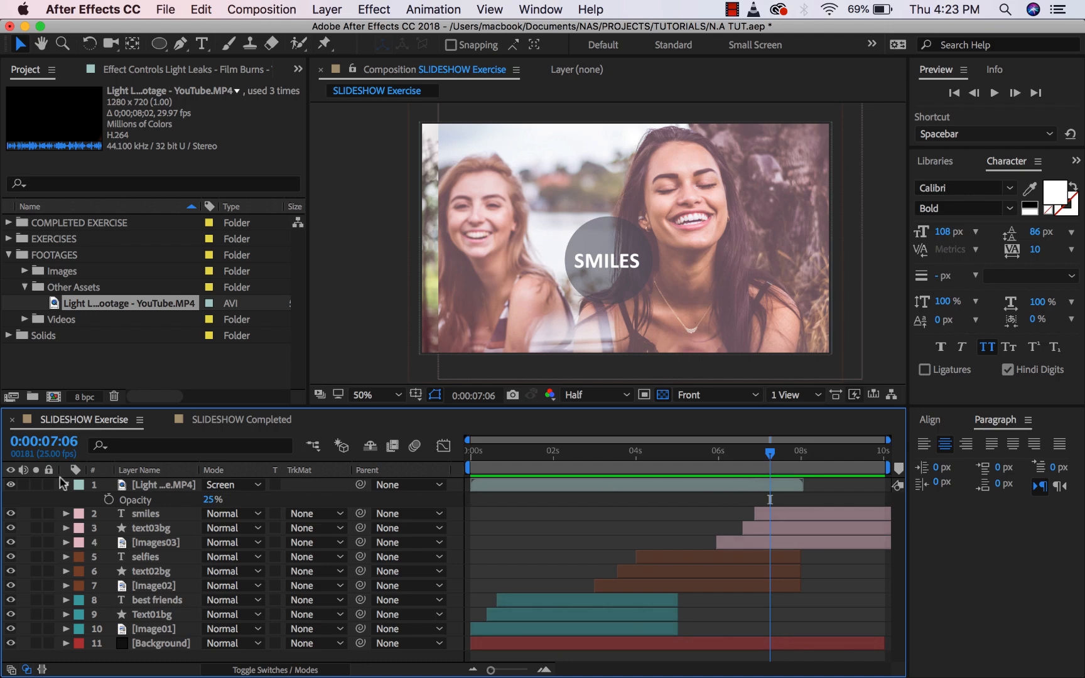
left_click(169, 491)
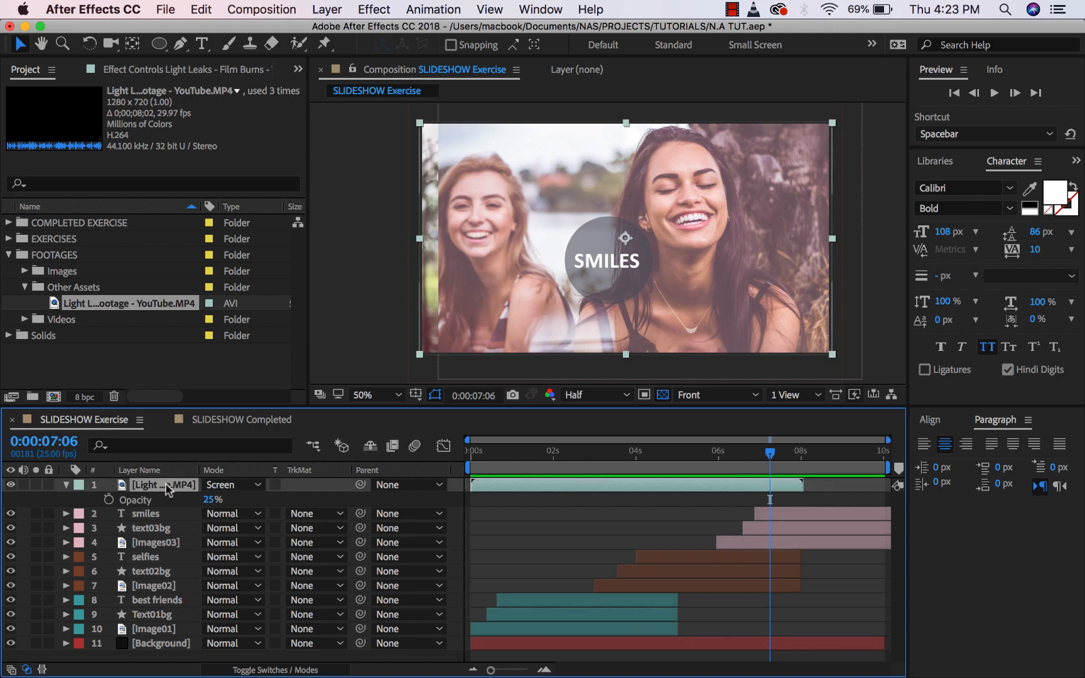
key("super+d")
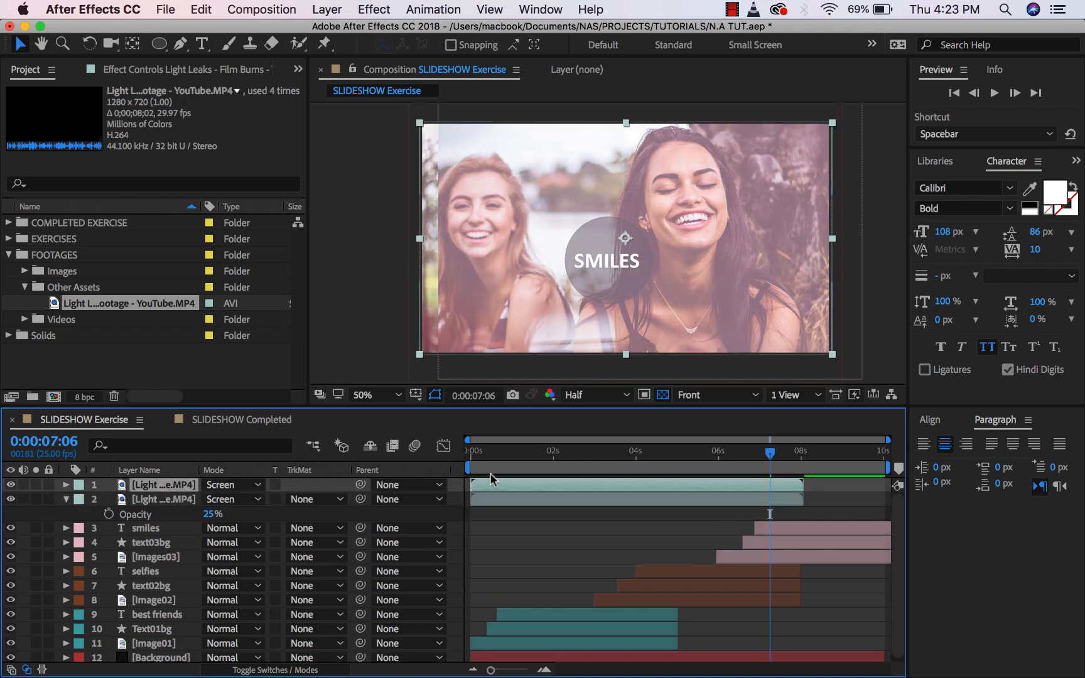
left_click_drag(552, 489, 638, 490)
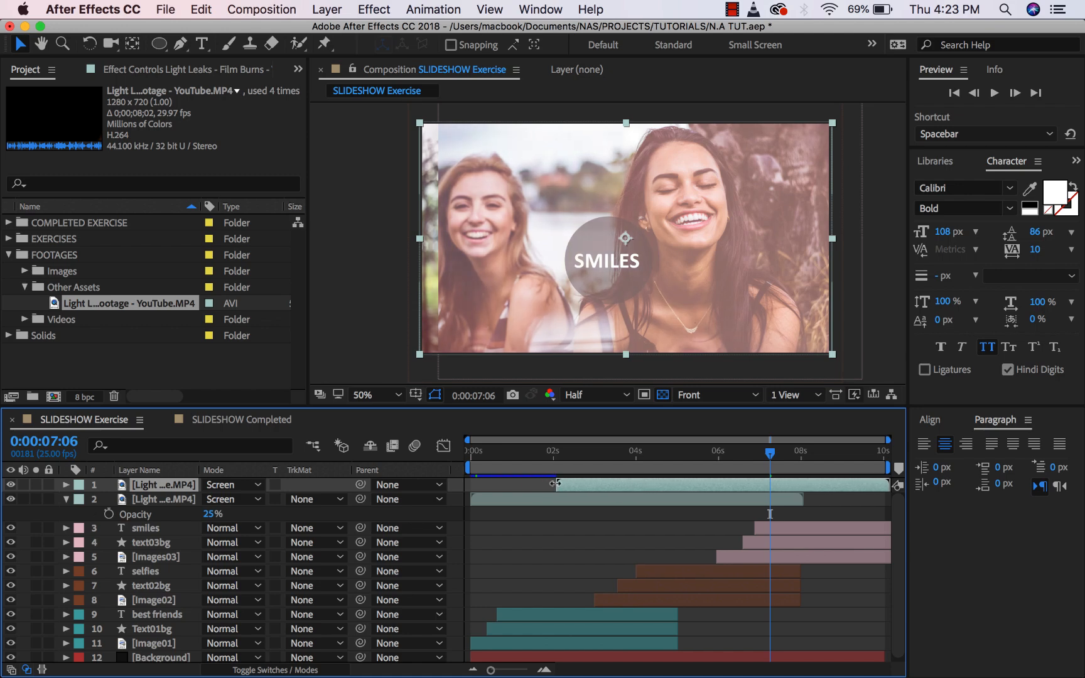
left_click_drag(555, 483, 802, 476)
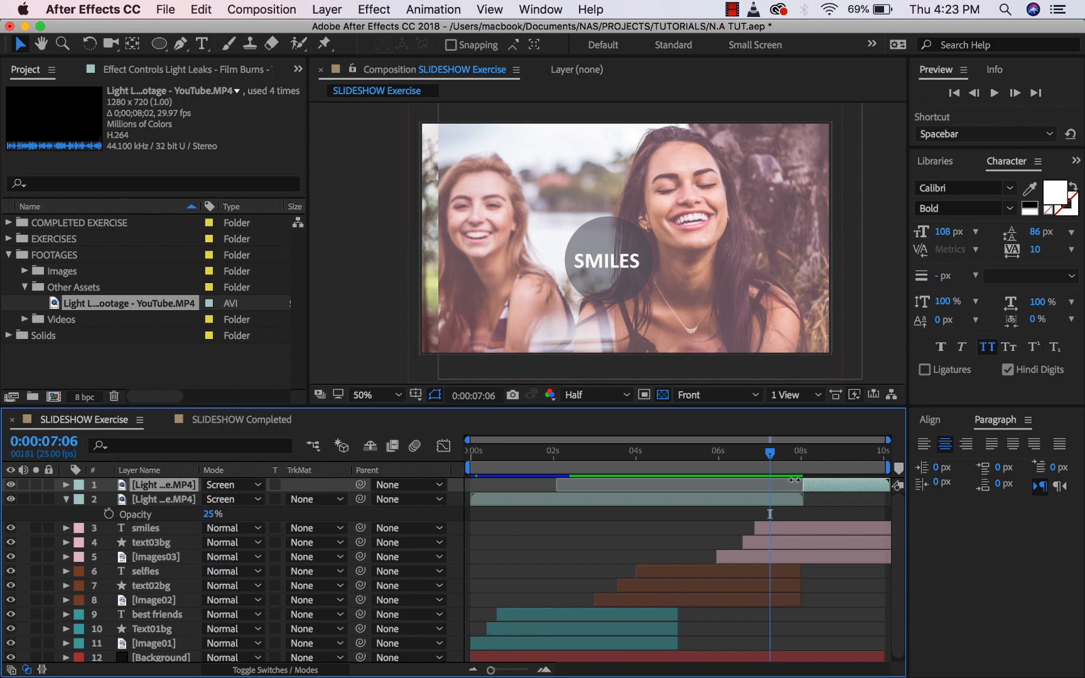
Check the join between the two light leaks layers and extend the copy's start back to 0:00:07:06 so it overlaps the original
mouse_move(802, 456)
left_mouse_down()
mouse_move(770, 457)
mouse_move(781, 458)
left_mouse_up()
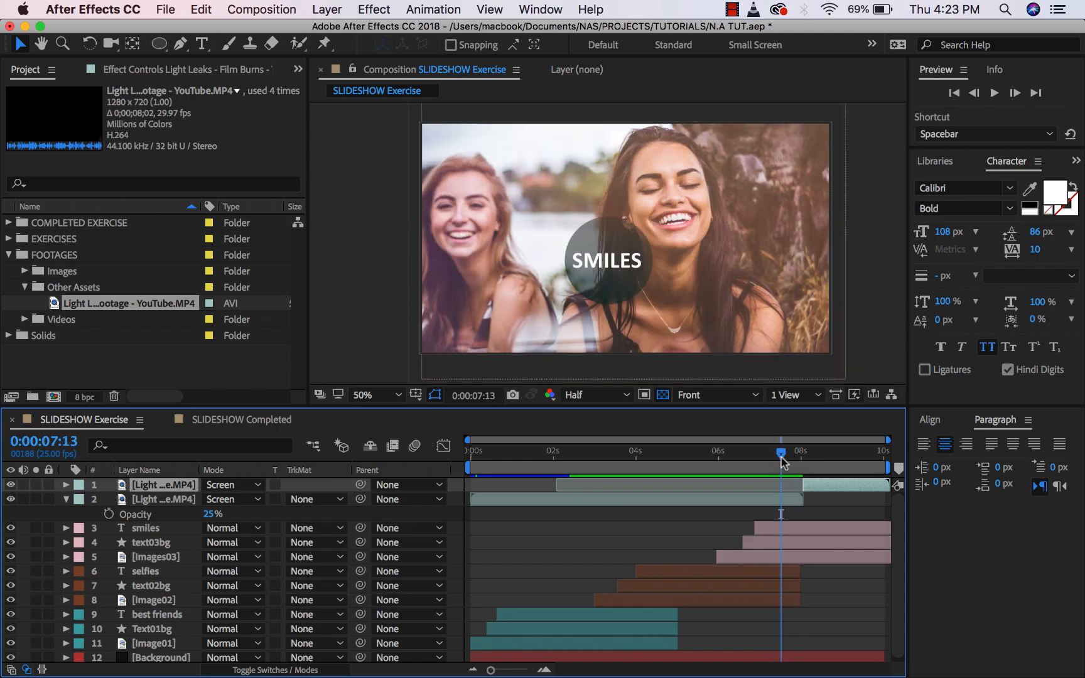
key("space")
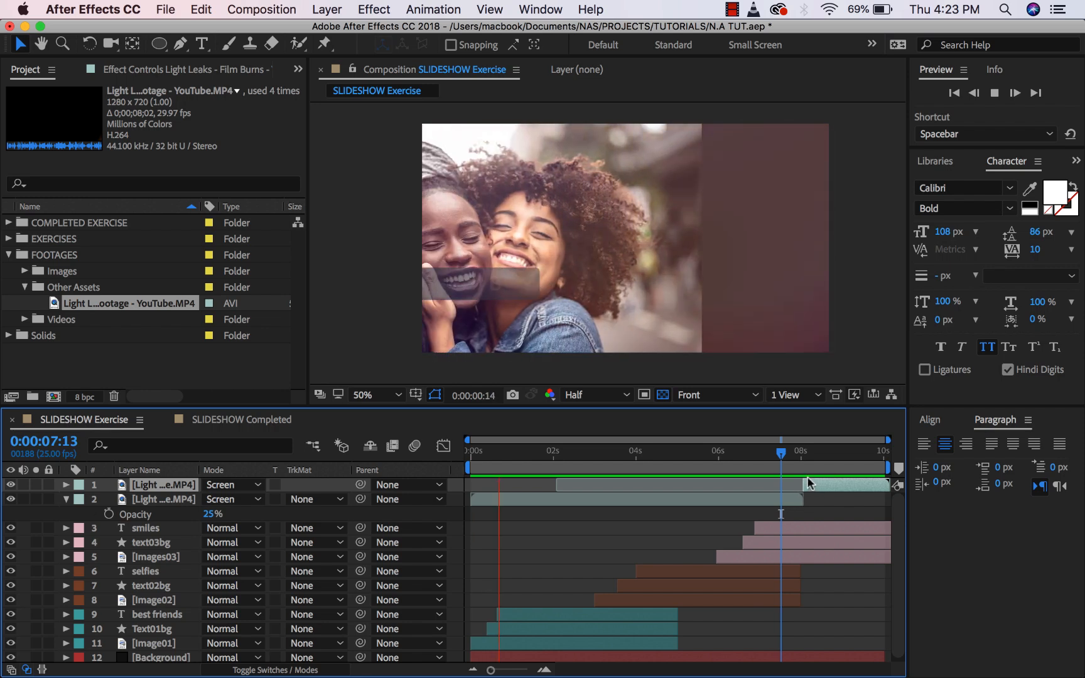
key("space")
left_click_drag(804, 468, 795, 466)
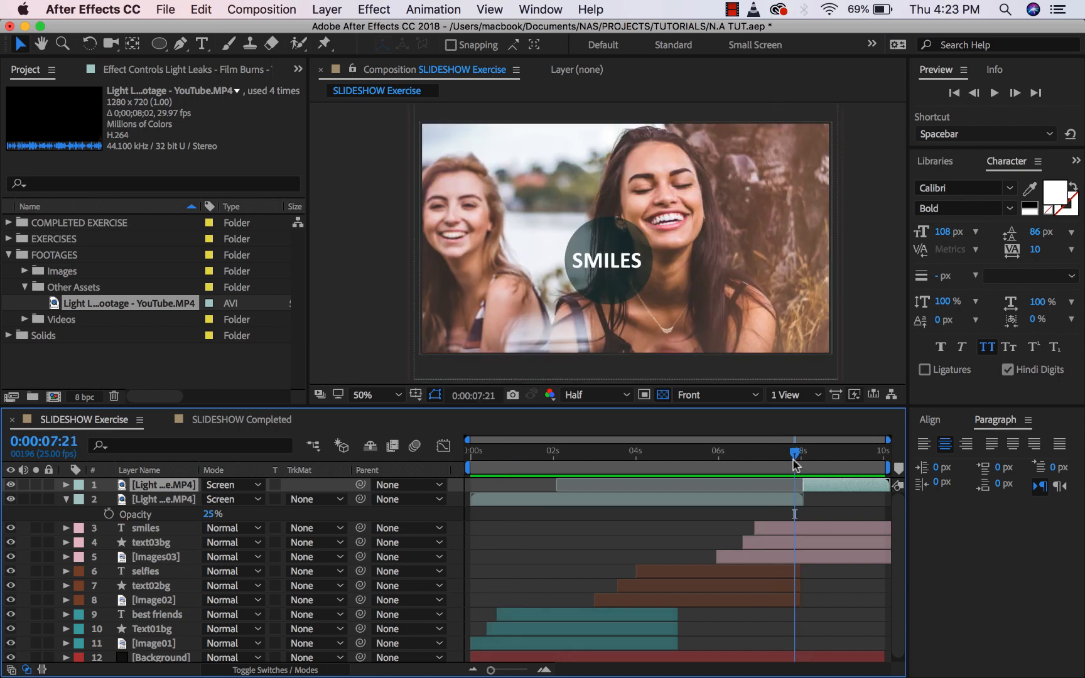
key("space")
left_click(783, 466)
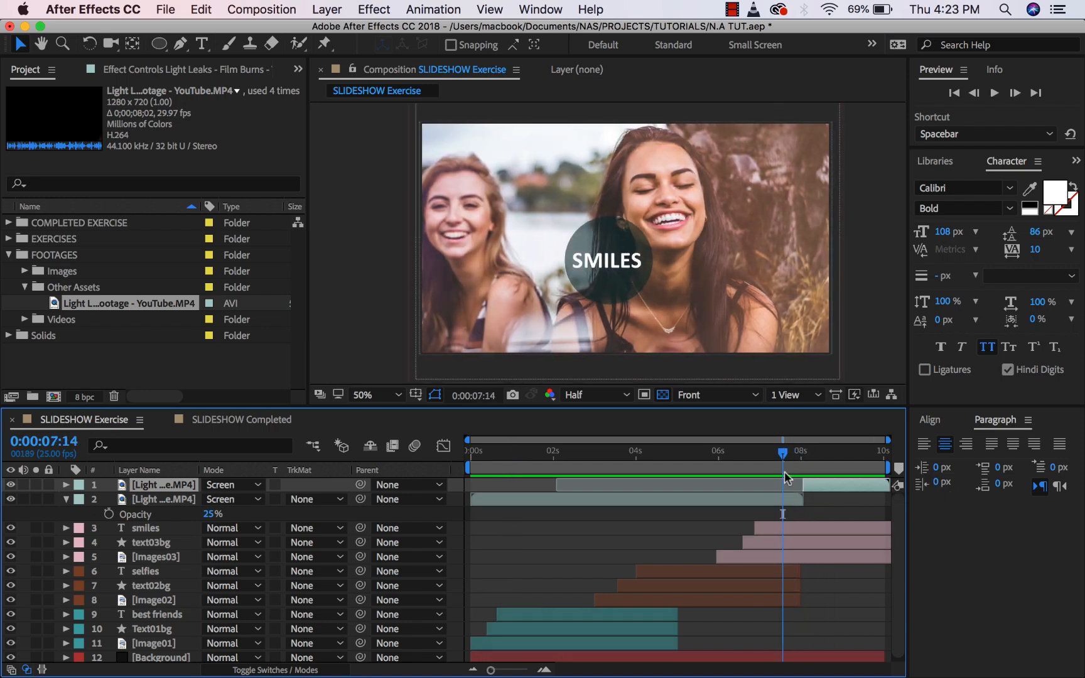
left_click_drag(803, 489, 771, 492)
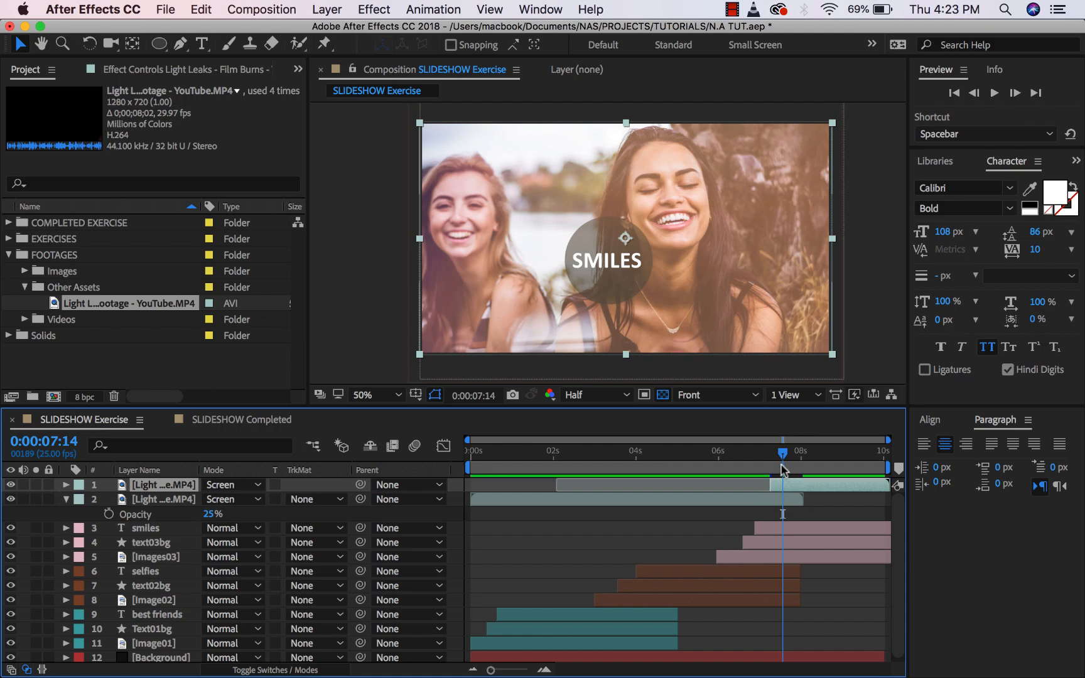
Add an opacity keyframe of 0% to the original light leaks layer at its out point, 0:00:08:01
left_click(797, 500)
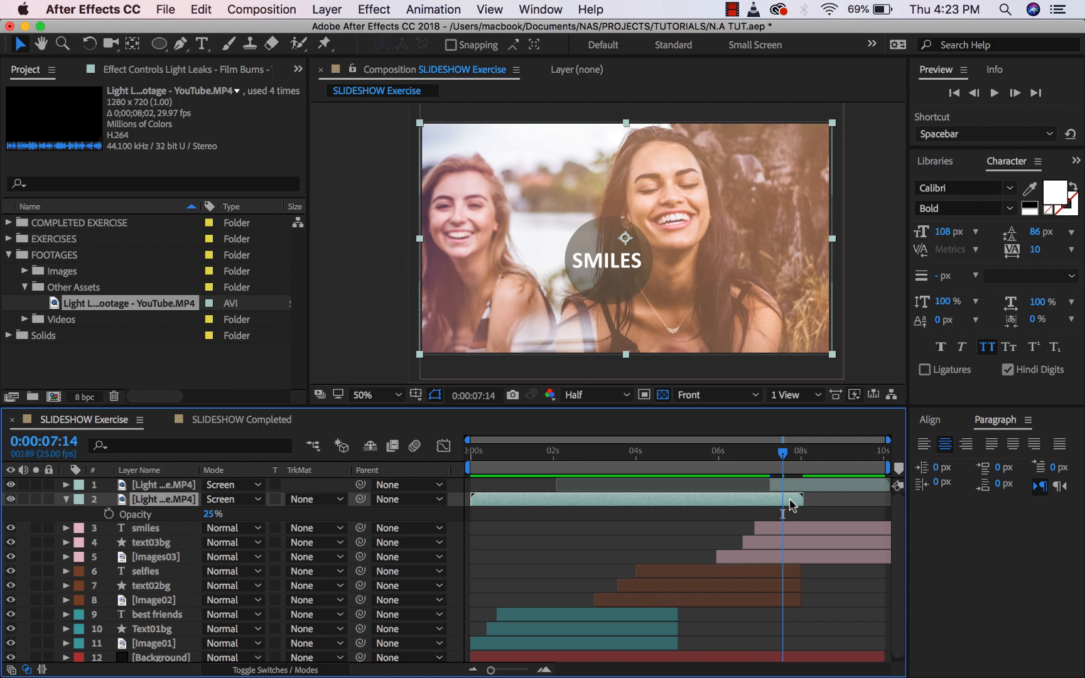
key("o")
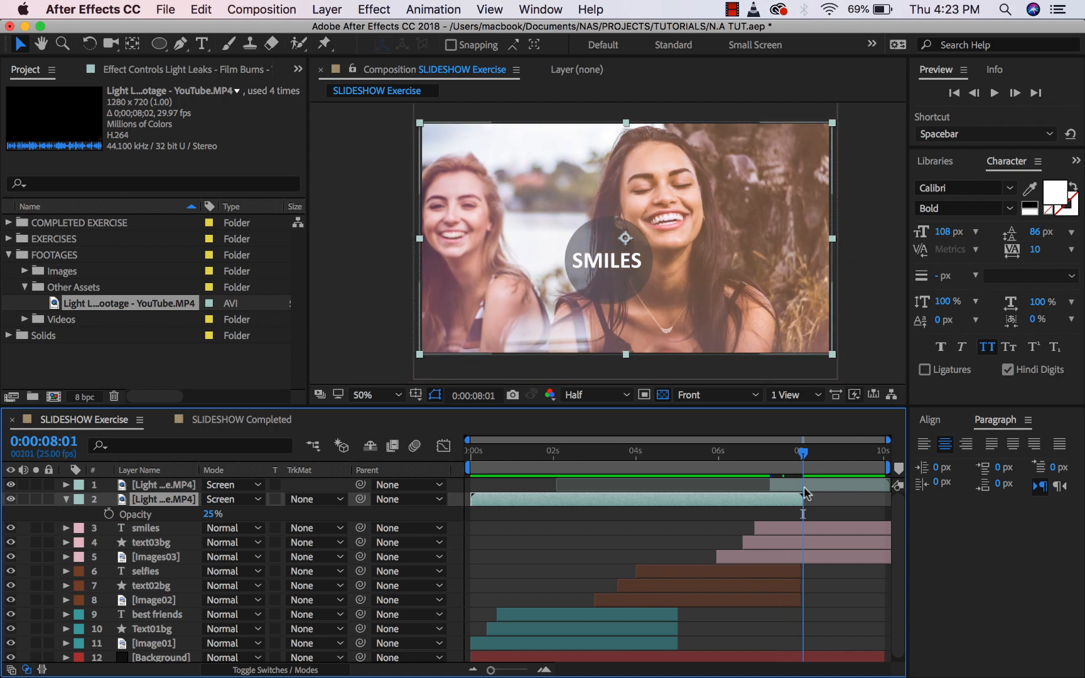
key("t")
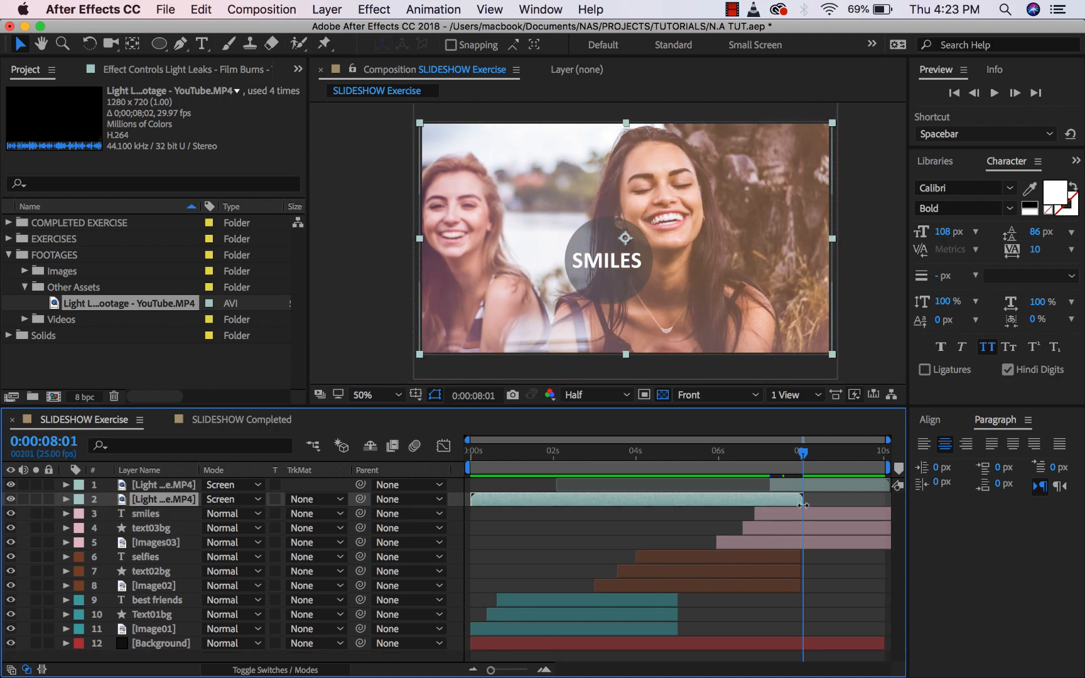
key("t")
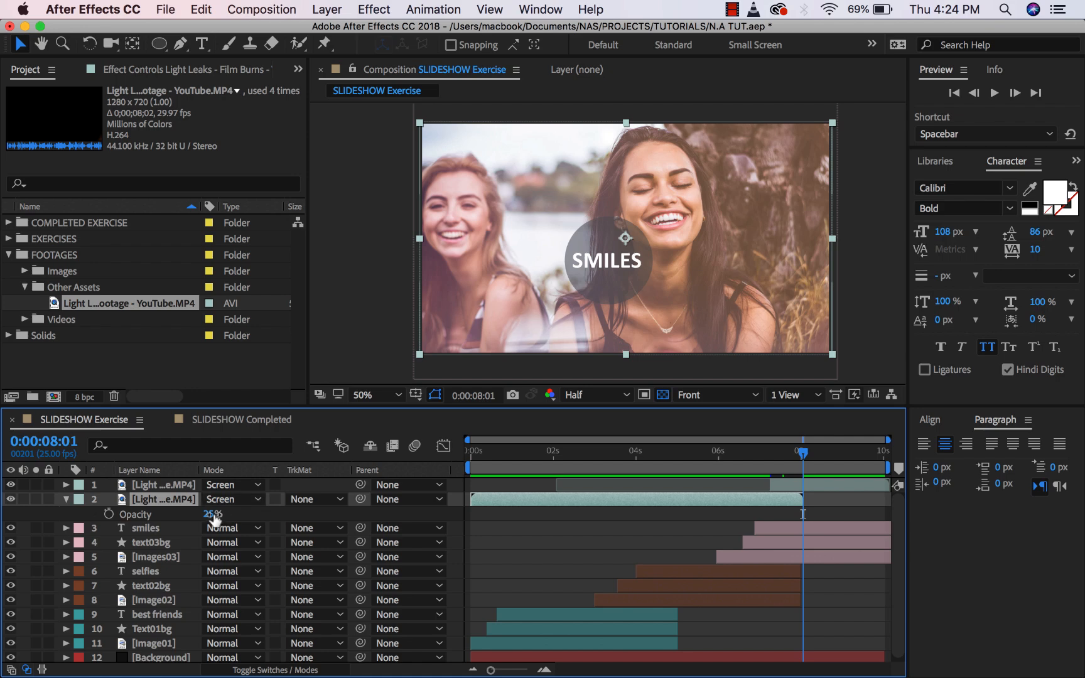
left_click_drag(215, 519, 113, 518)
left_click(110, 515)
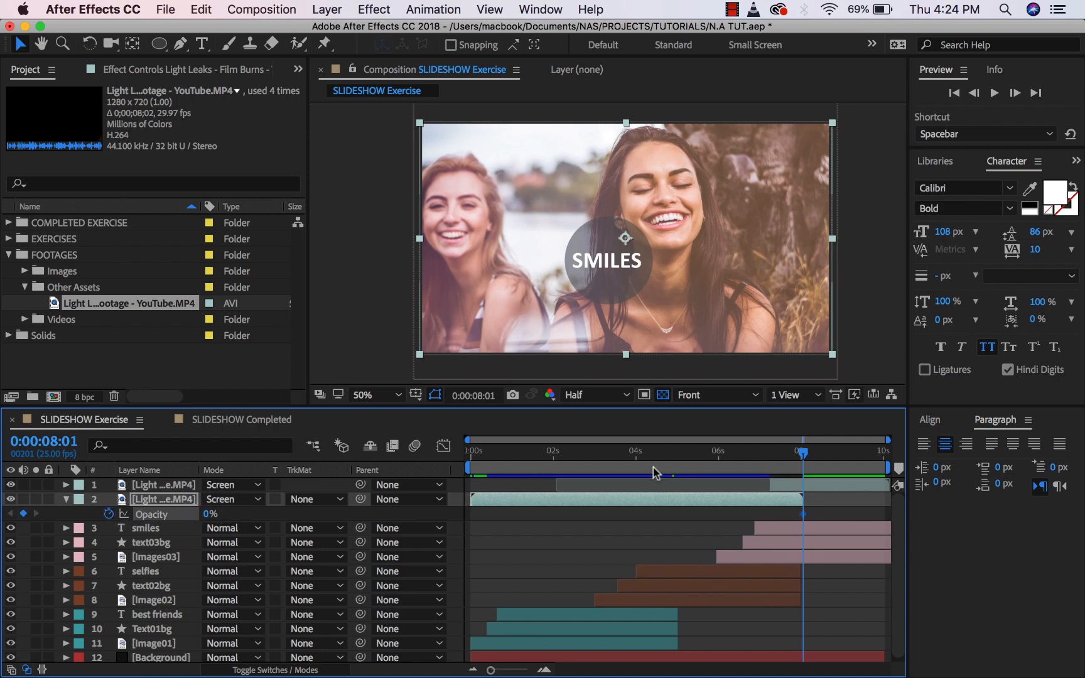
Set the original light leaks layer's opacity to 25% at 0:00:07:06, where the copy starts, to create its fade-out
left_click(780, 484)
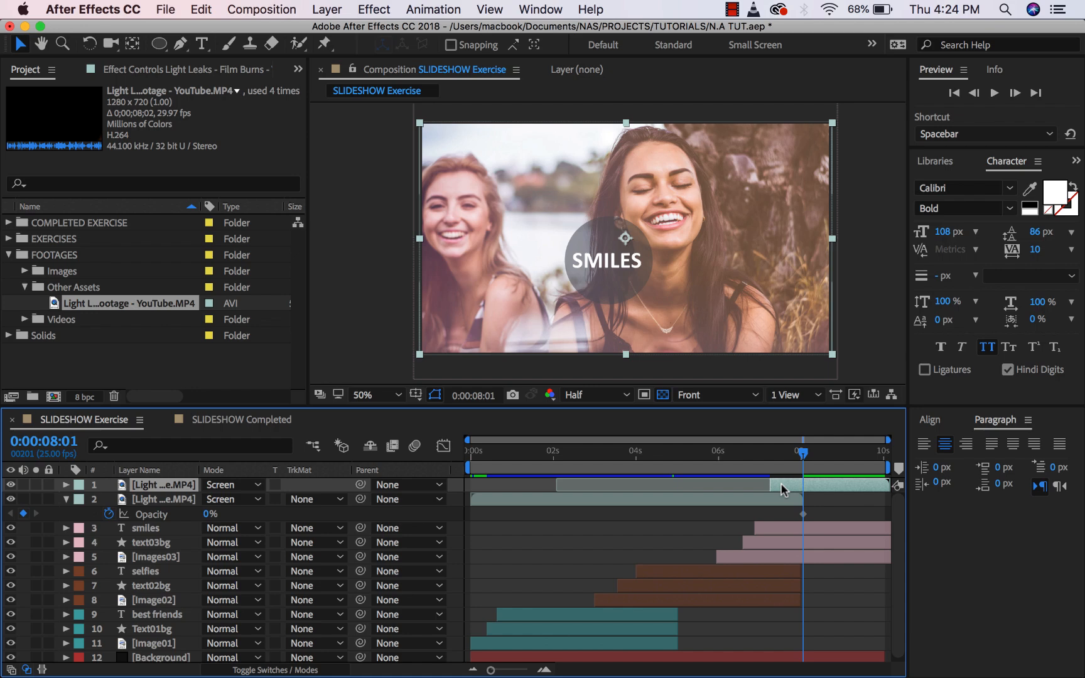
key("i")
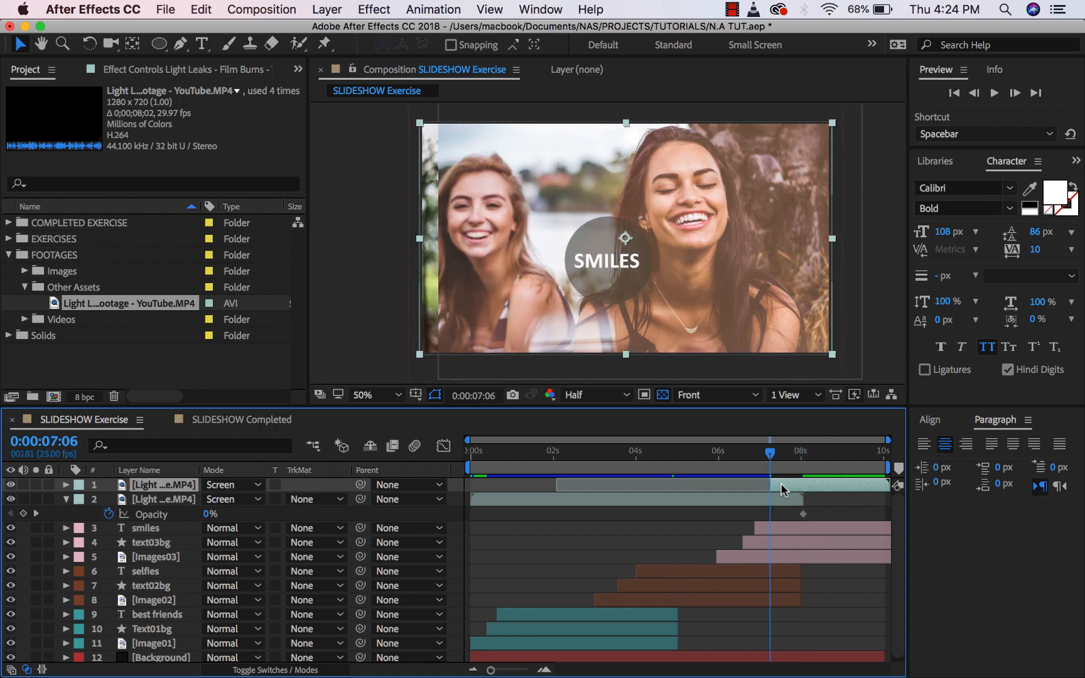
left_click(151, 500)
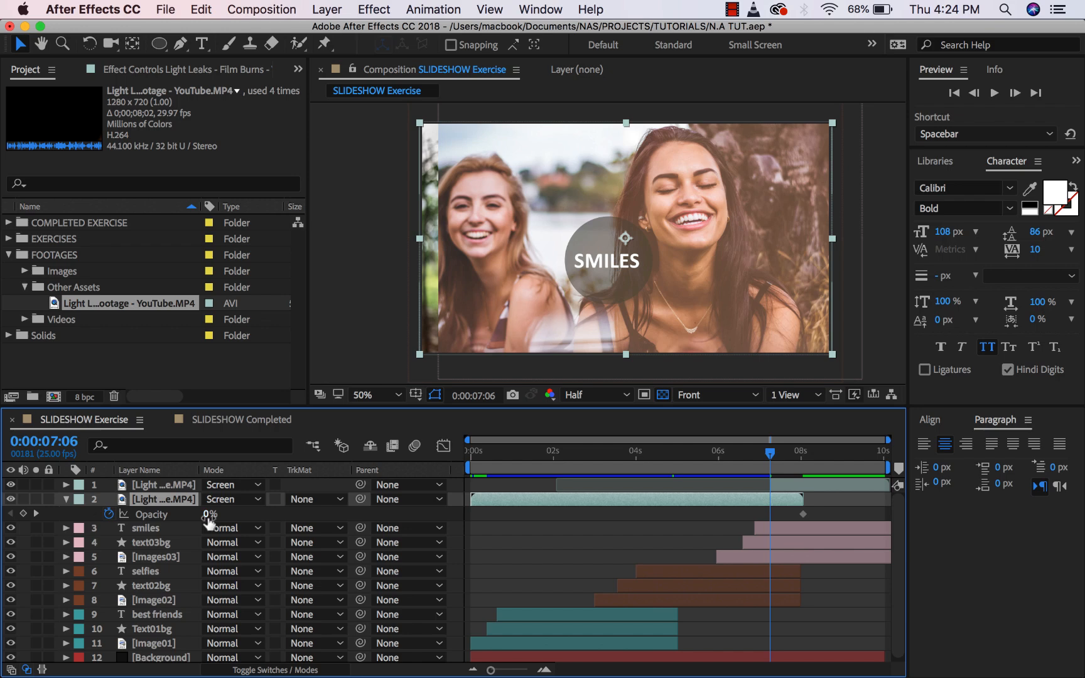
left_click(207, 516)
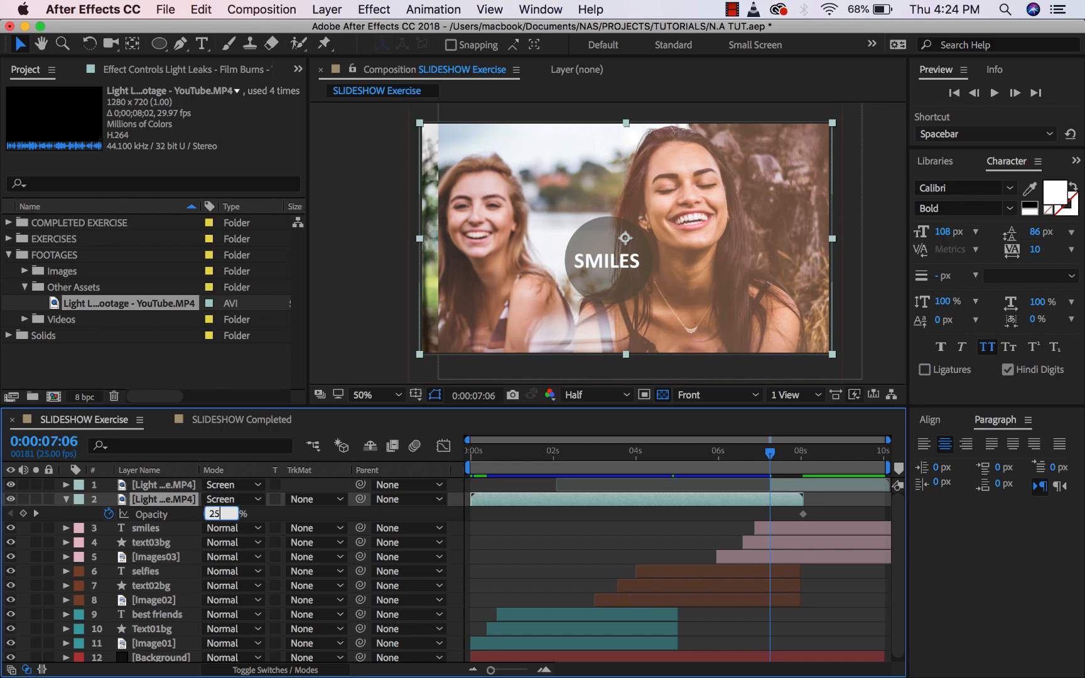
key("Return")
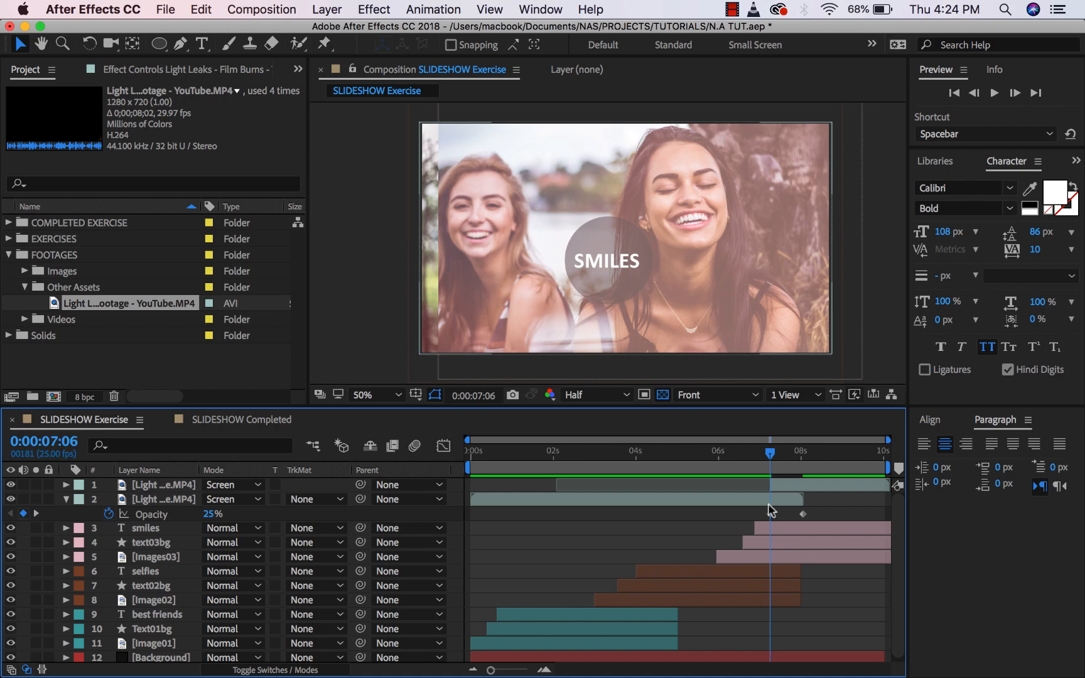
left_click(785, 499)
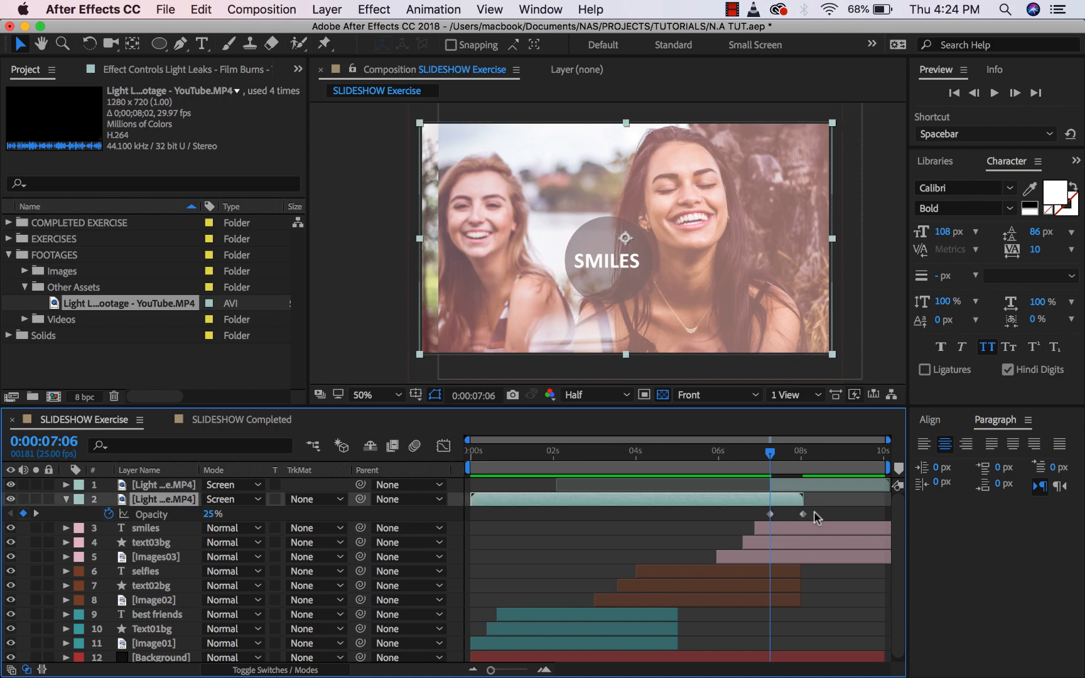
Add an opacity keyframe of 0% to the light leaks copy at 0:00:07:06
left_click(783, 487)
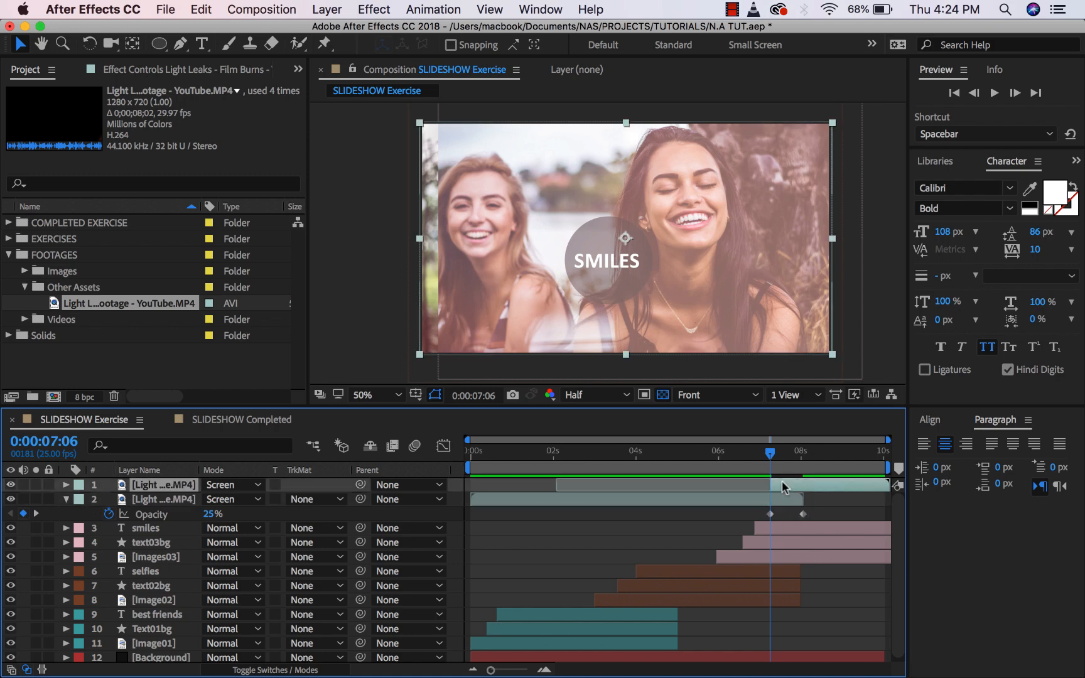
key("t")
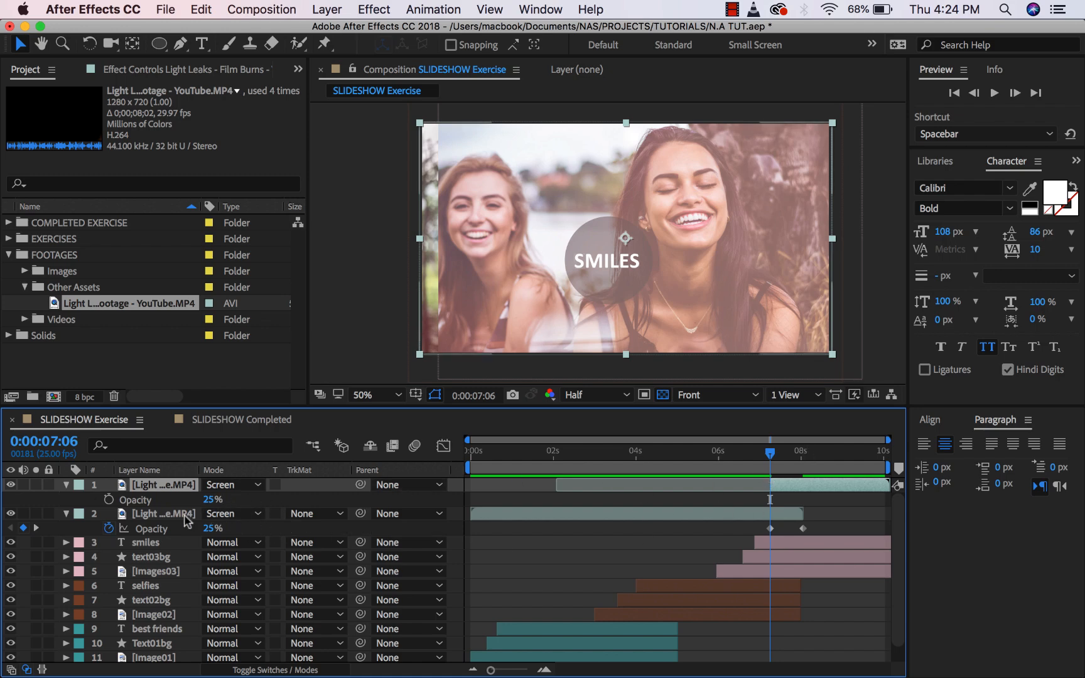
left_click(109, 499)
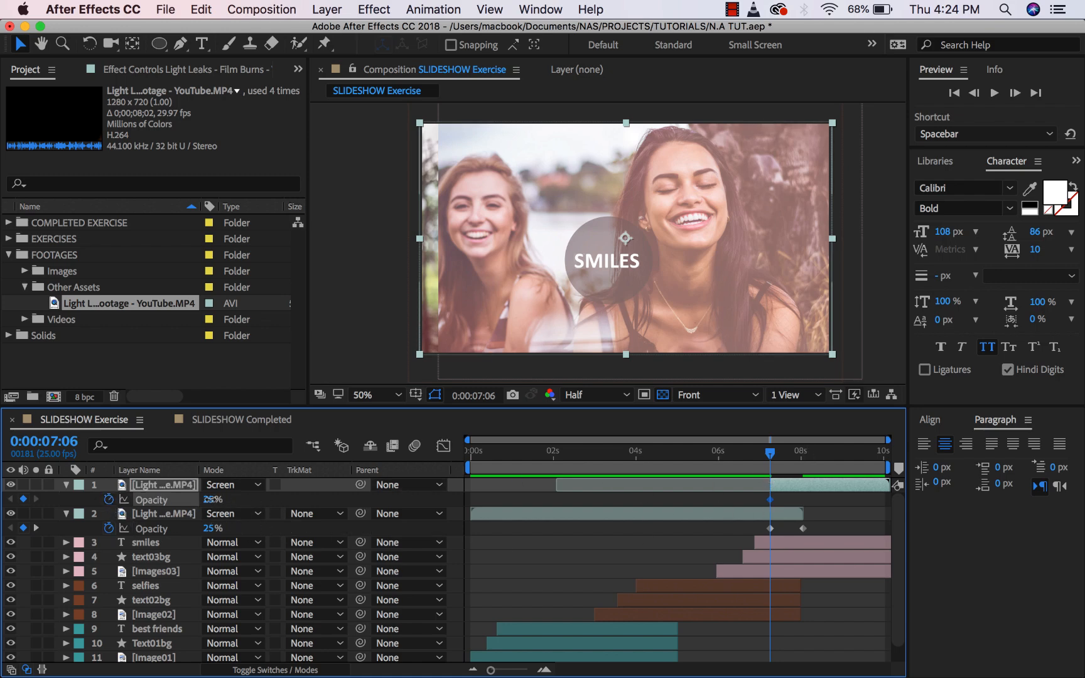
type("0")
key("Return")
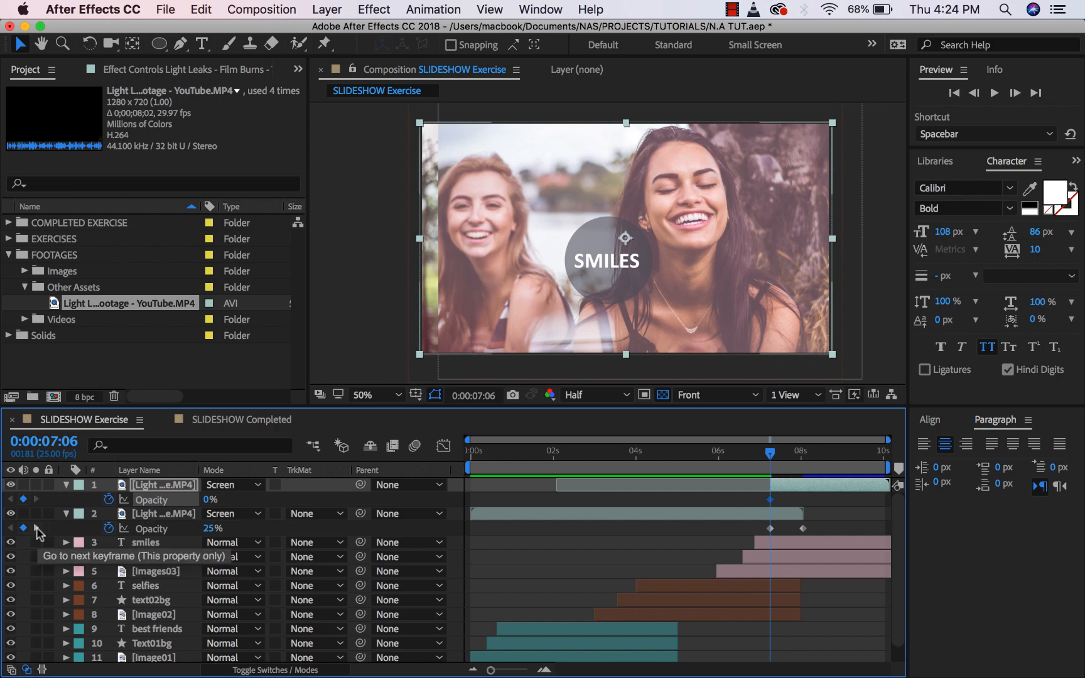
Add a second opacity keyframe to the light leaks copy at 0:00:08:01, level with the original's last keyframe, to fade it in
left_click(37, 528)
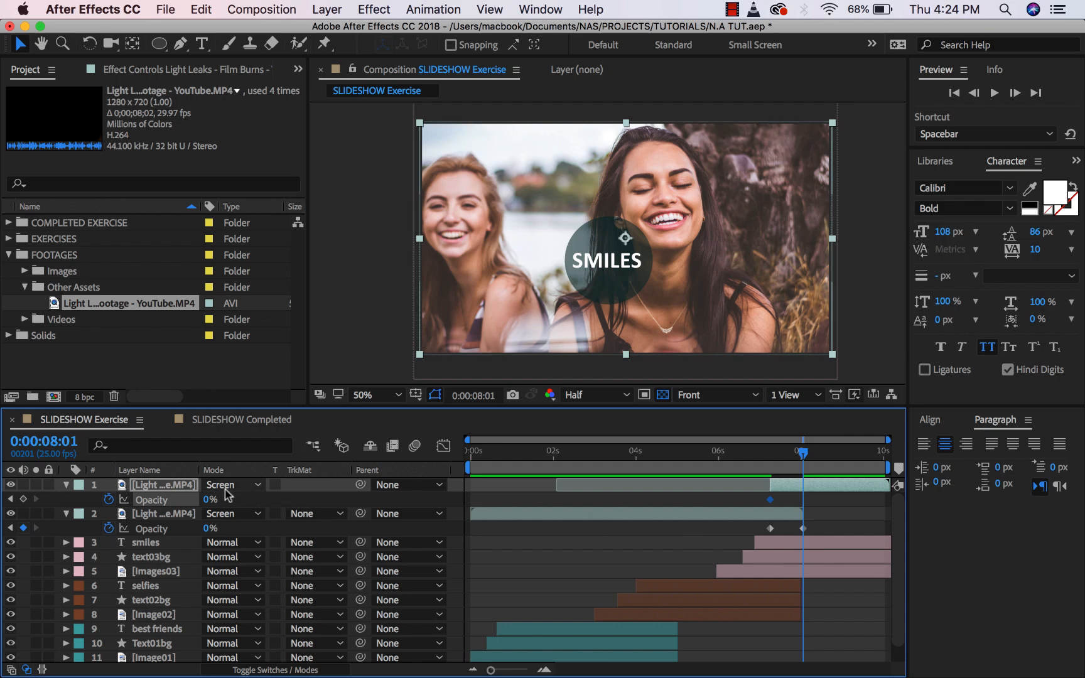
left_click(187, 490)
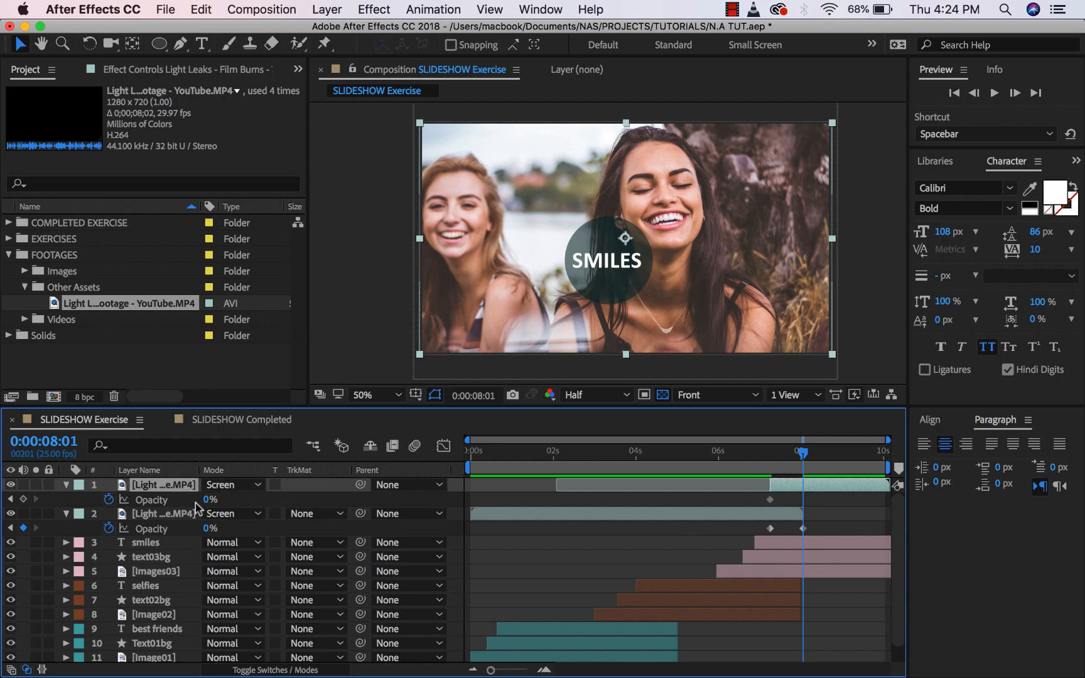
left_click(208, 500)
key("Return")
Preview the slideshow from the start to check the light leaks over the BEST FRIENDS, SELFIES and SMILES slides
left_click_drag(803, 456, 468, 503)
key("space")
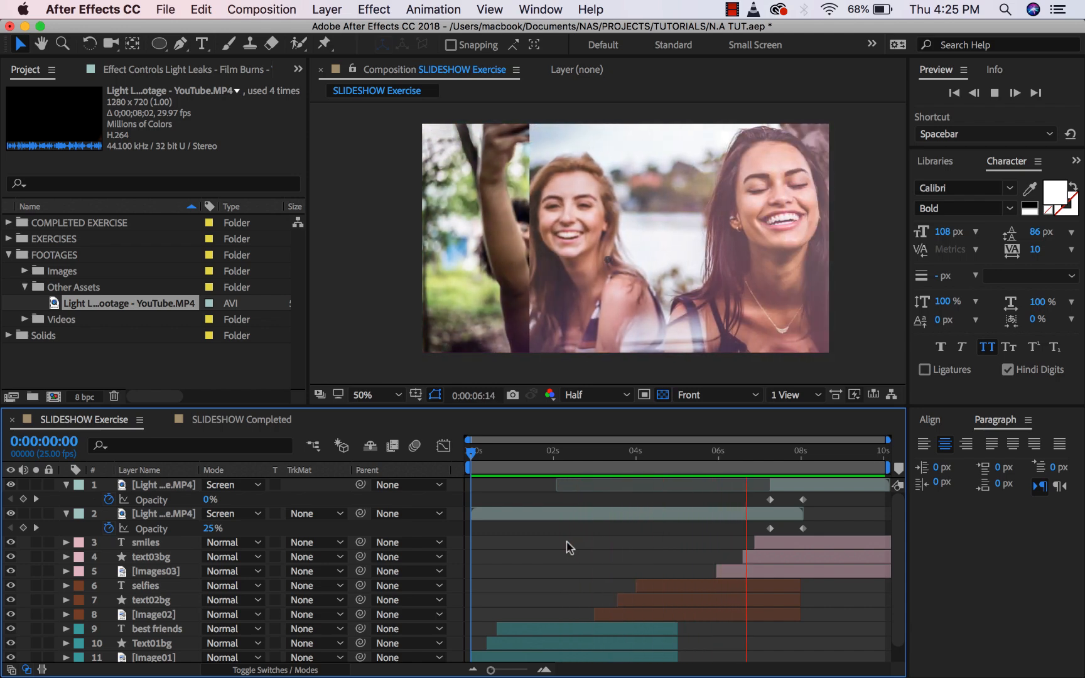
left_click(699, 451)
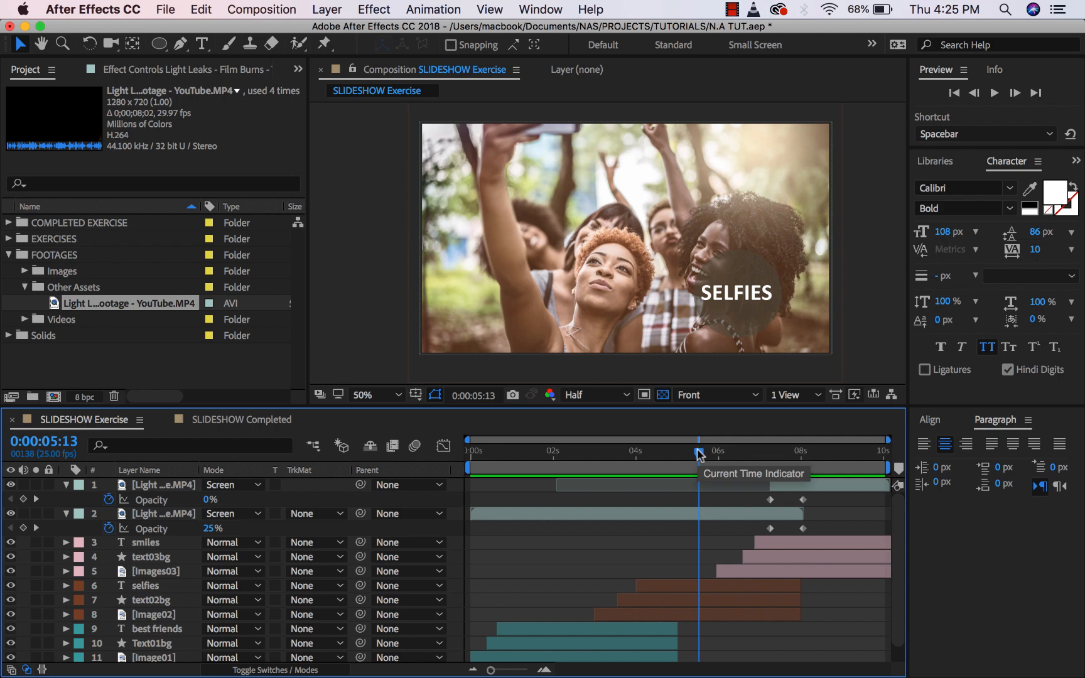
left_click_drag(699, 450, 616, 471)
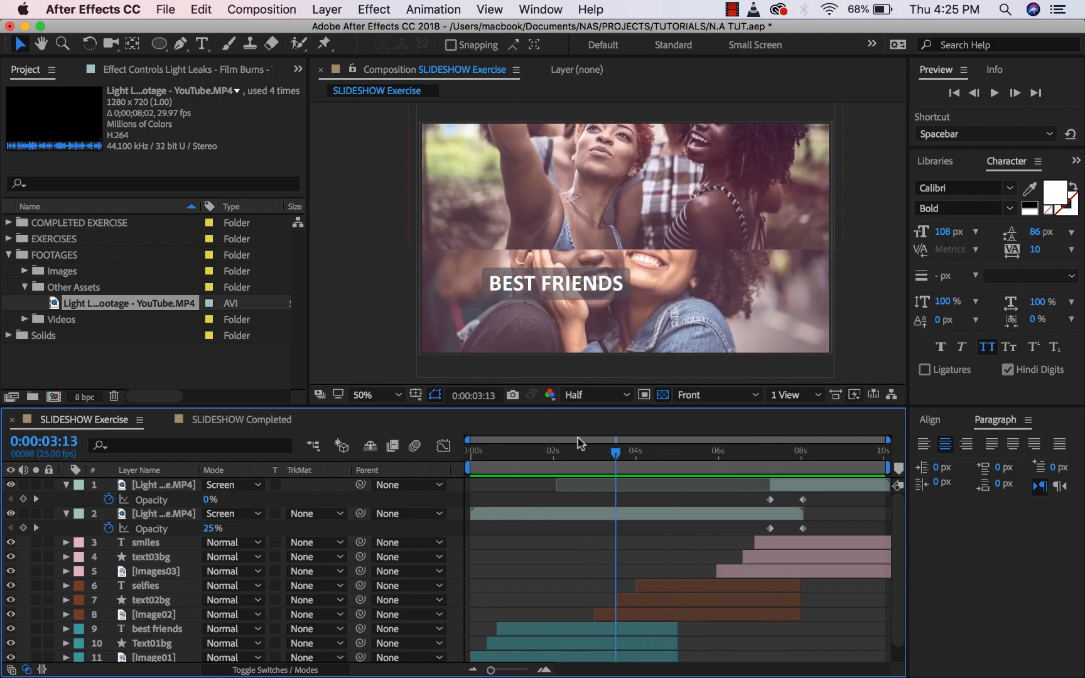
left_click_drag(595, 451, 470, 472)
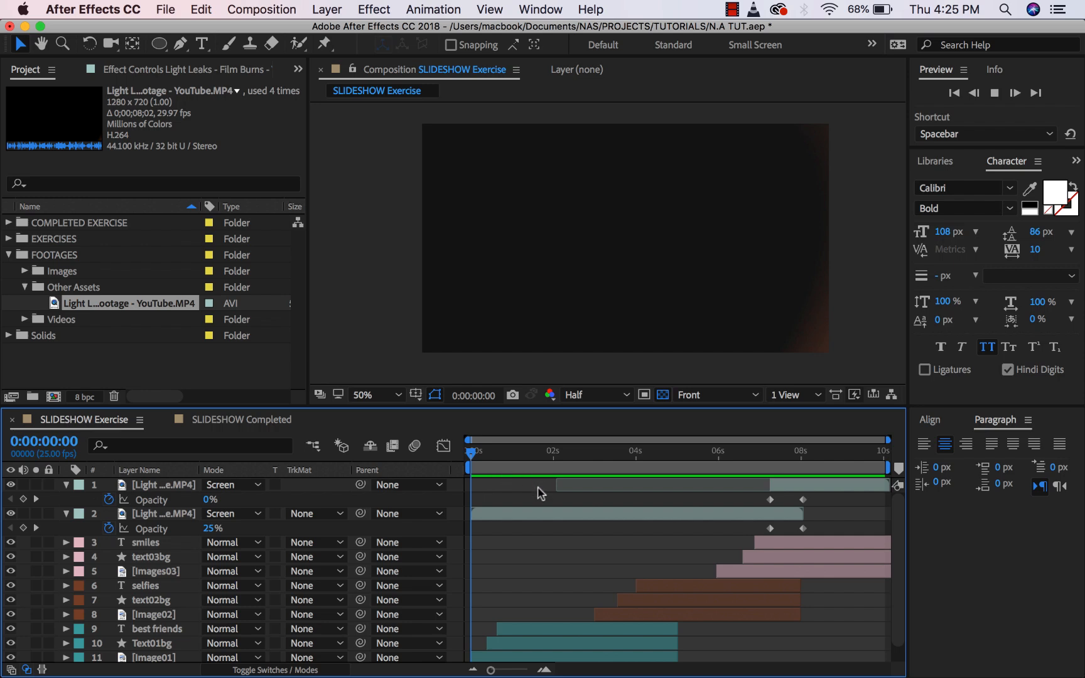
key("space")
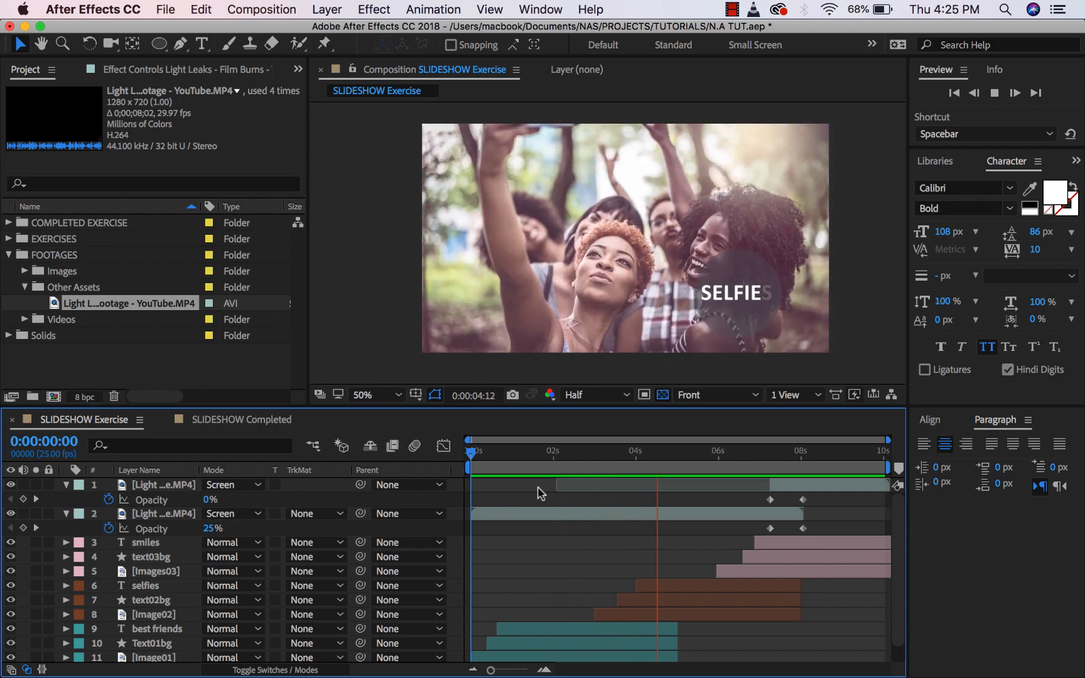
left_click(569, 451)
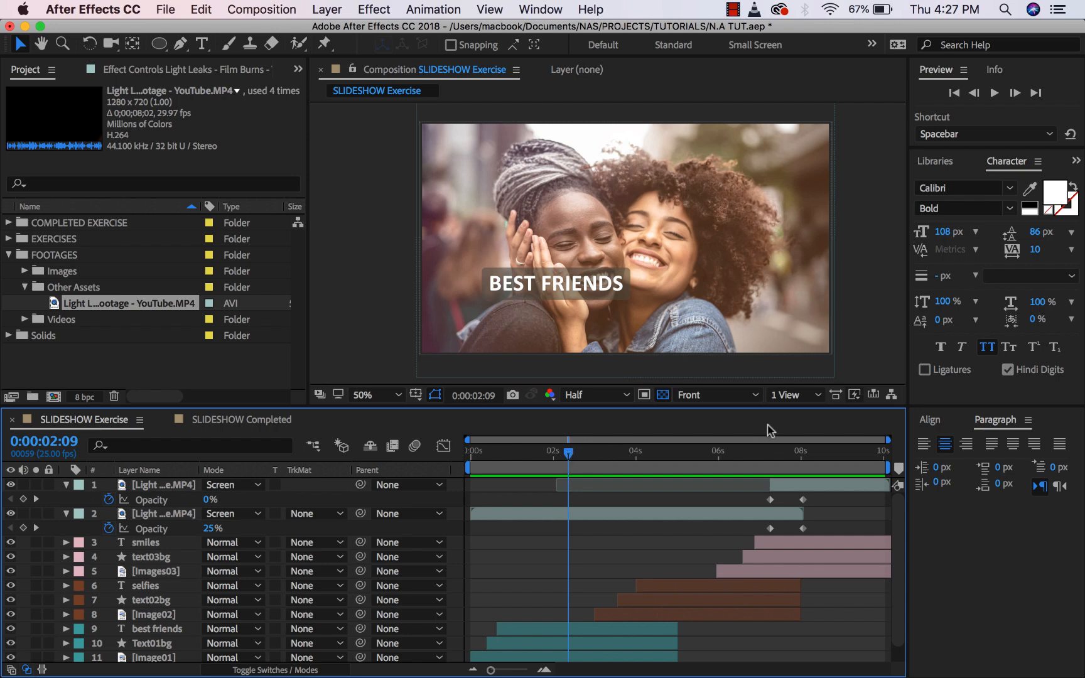
Replay the opening of the slideshow, stop at 0:00:03:02 and select the Image01 layer
scroll(513, 580, "down", 1)
left_click_drag(520, 465, 462, 468)
key("space")
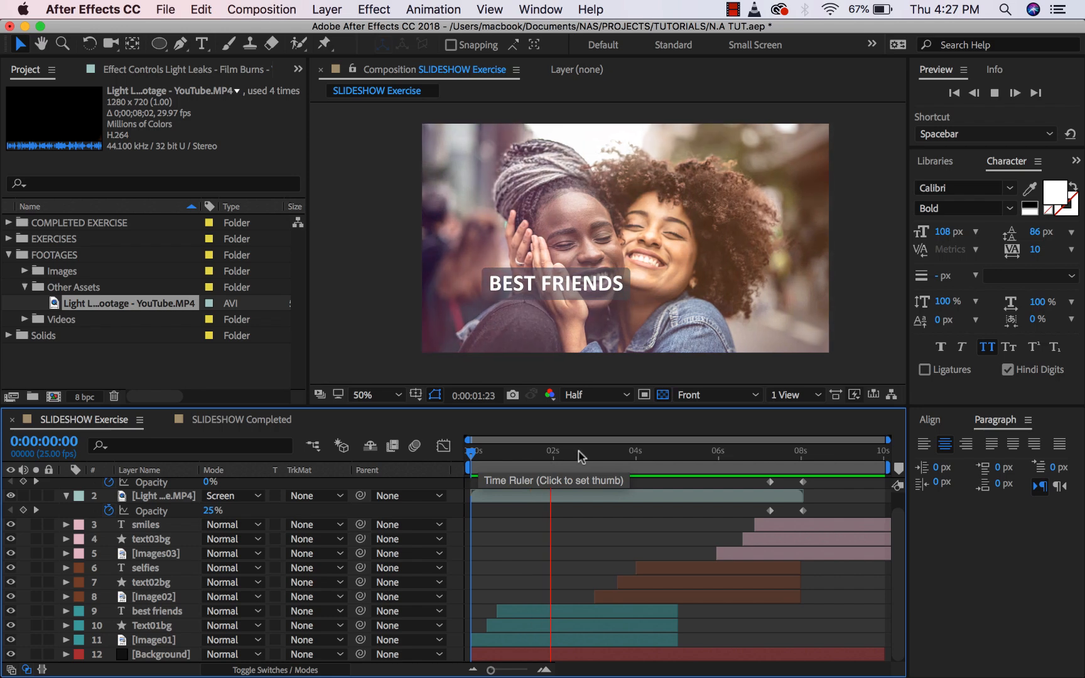
left_click(609, 456)
left_click_drag(604, 458, 598, 459)
left_click(151, 639)
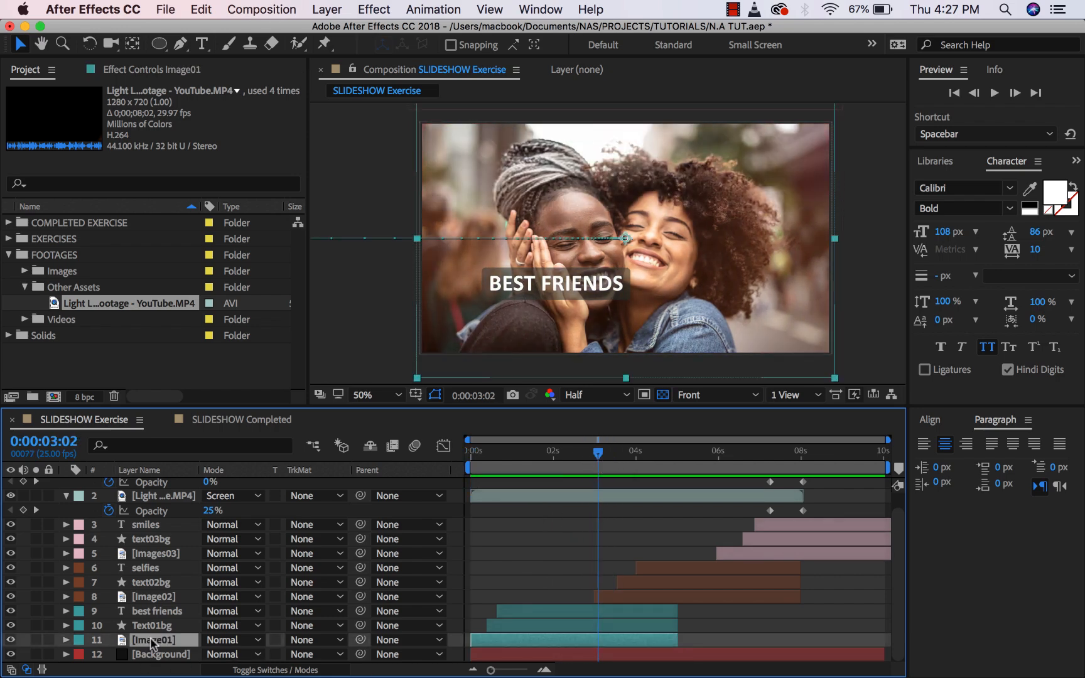
Start animating the Image01 layer's Scale with a keyframe at 0:00:00:00
key("s")
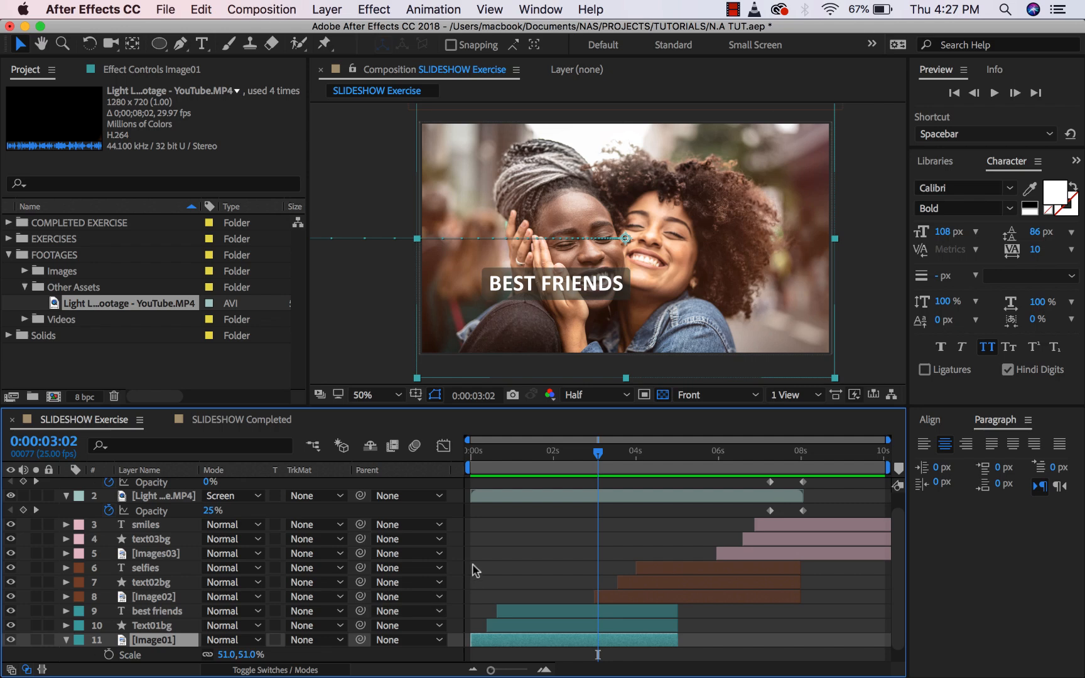
scroll(540, 578, "down", 1)
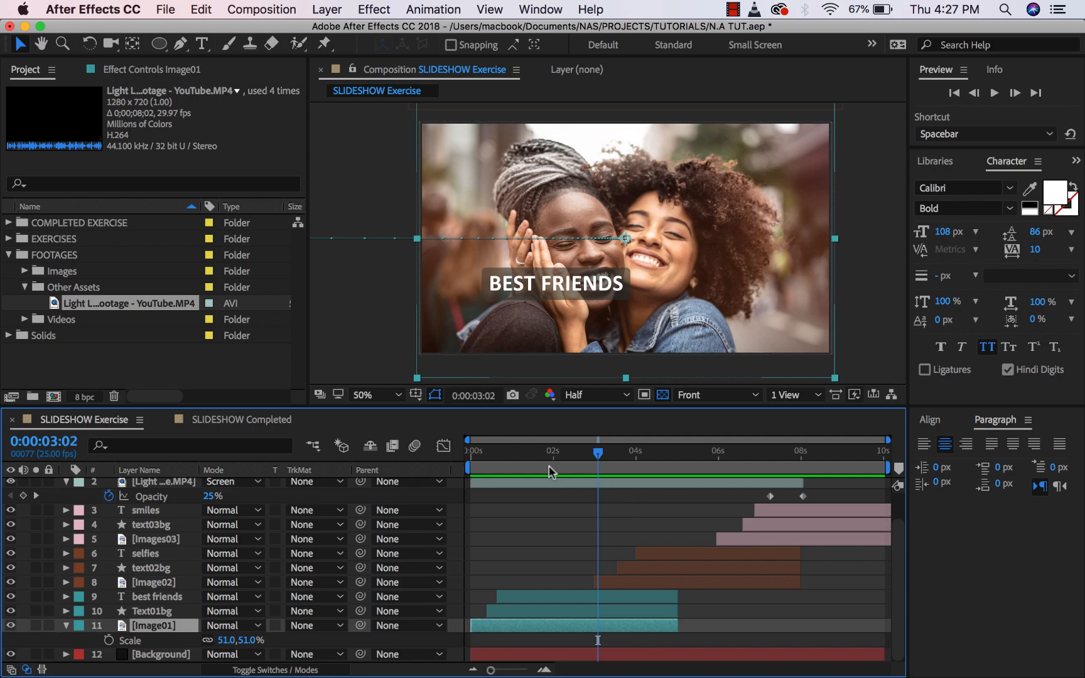
left_click_drag(549, 457, 470, 457)
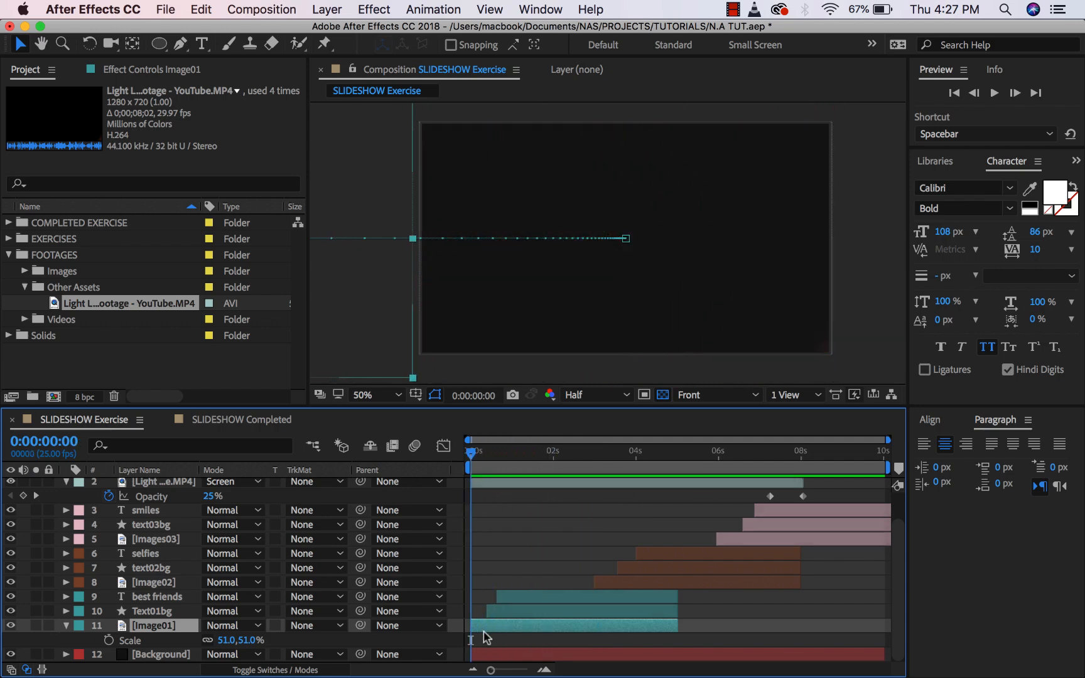
left_click(108, 640)
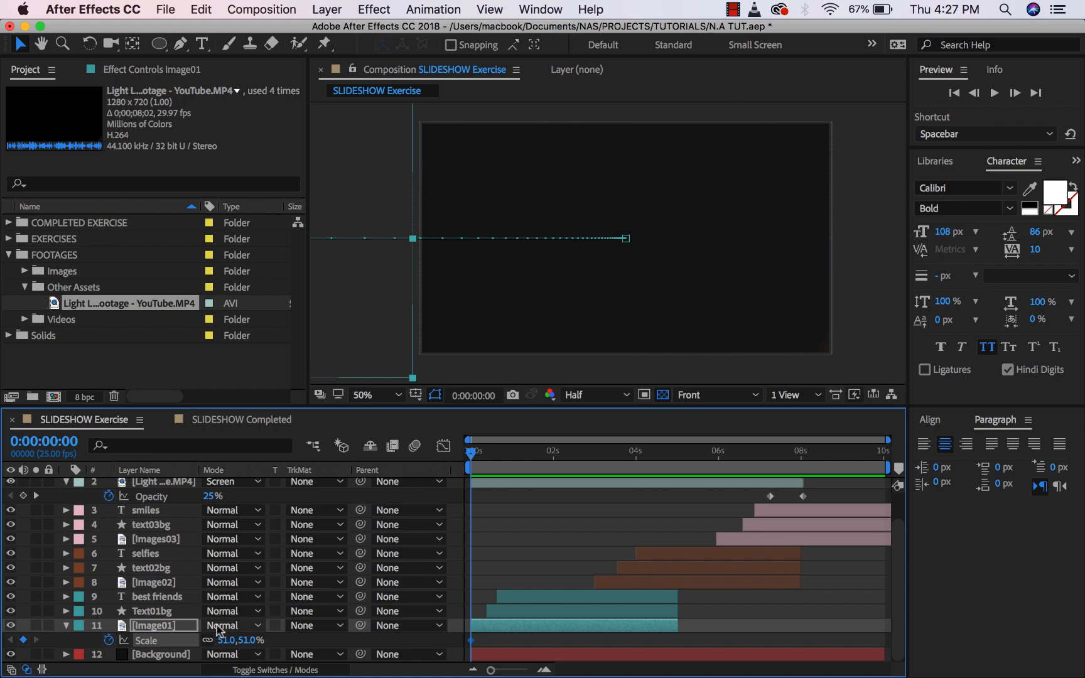
Set Image01's Scale to 55% at the layer's end, 0:00:05:00, so the picture slowly zooms in
left_click_drag(486, 457, 647, 461)
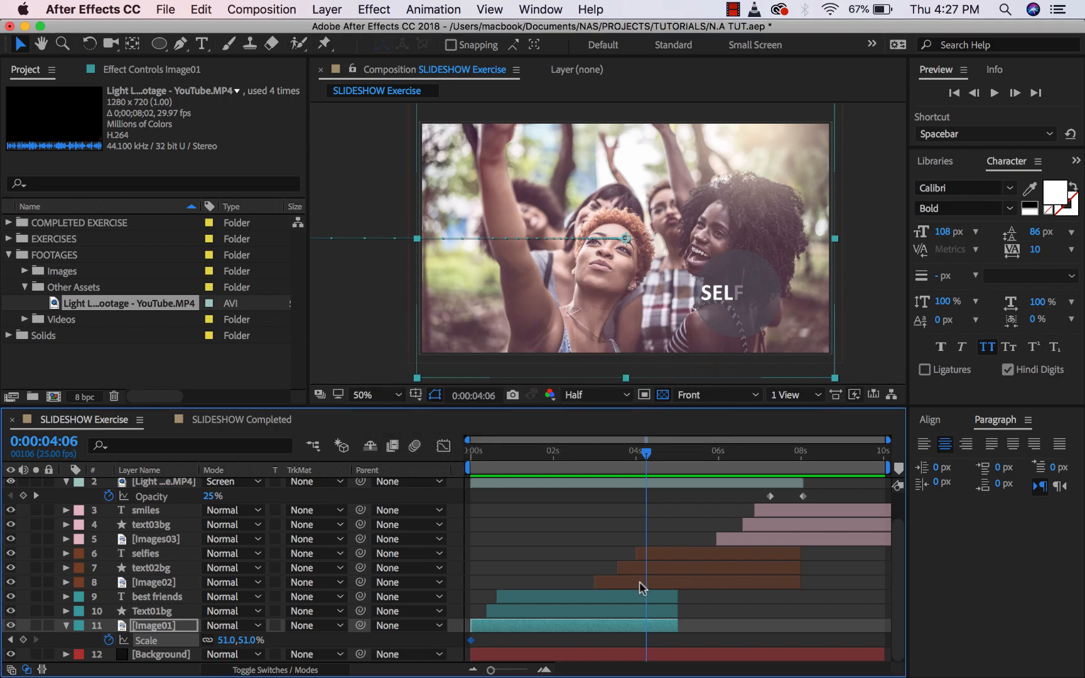
key("o")
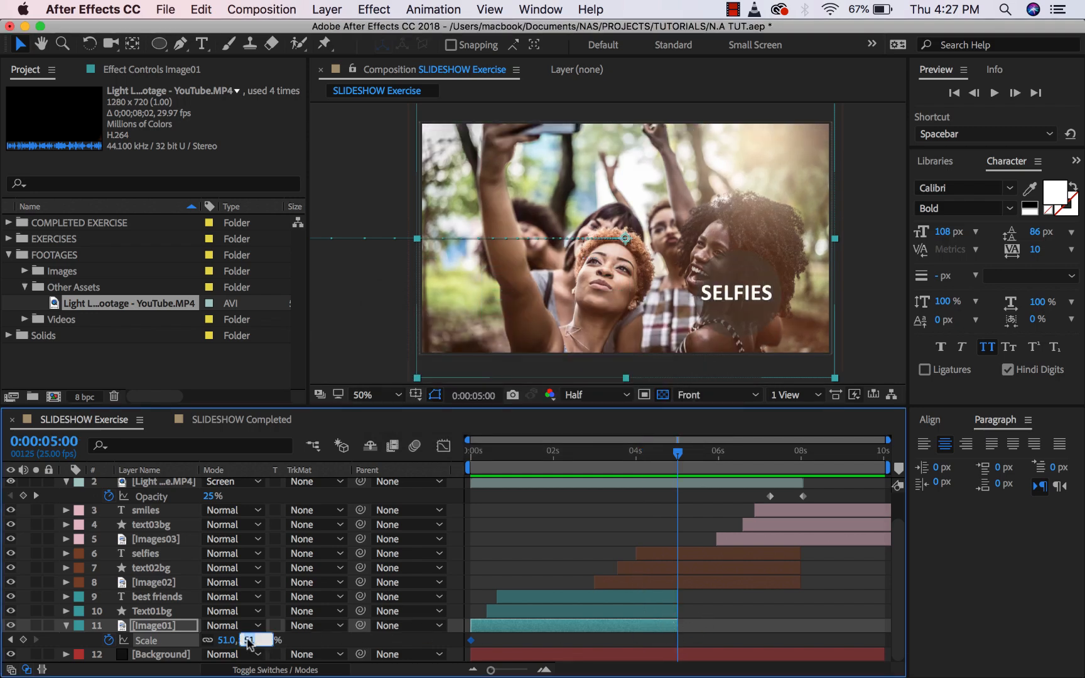
key("Up")
key("Up")
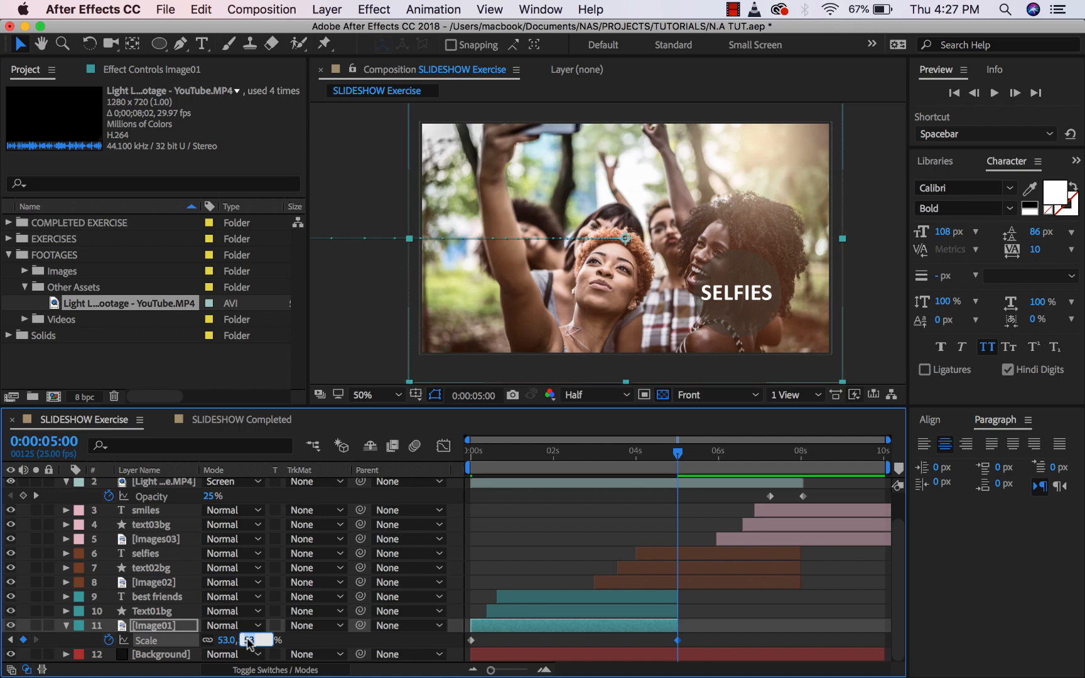
key("Up")
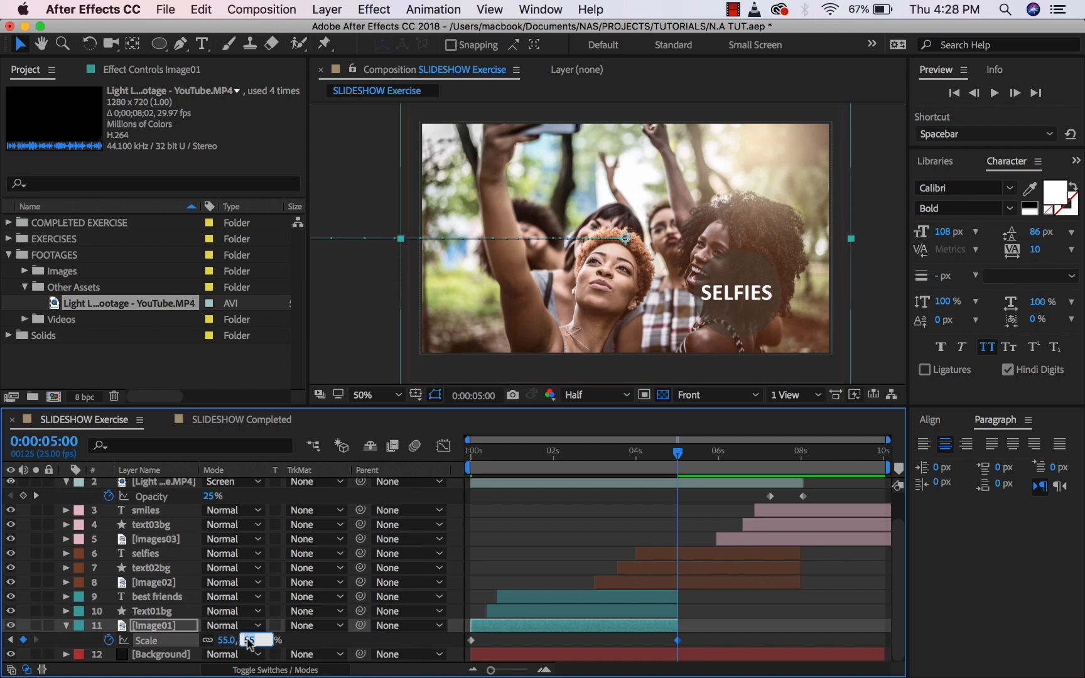
left_click(323, 646)
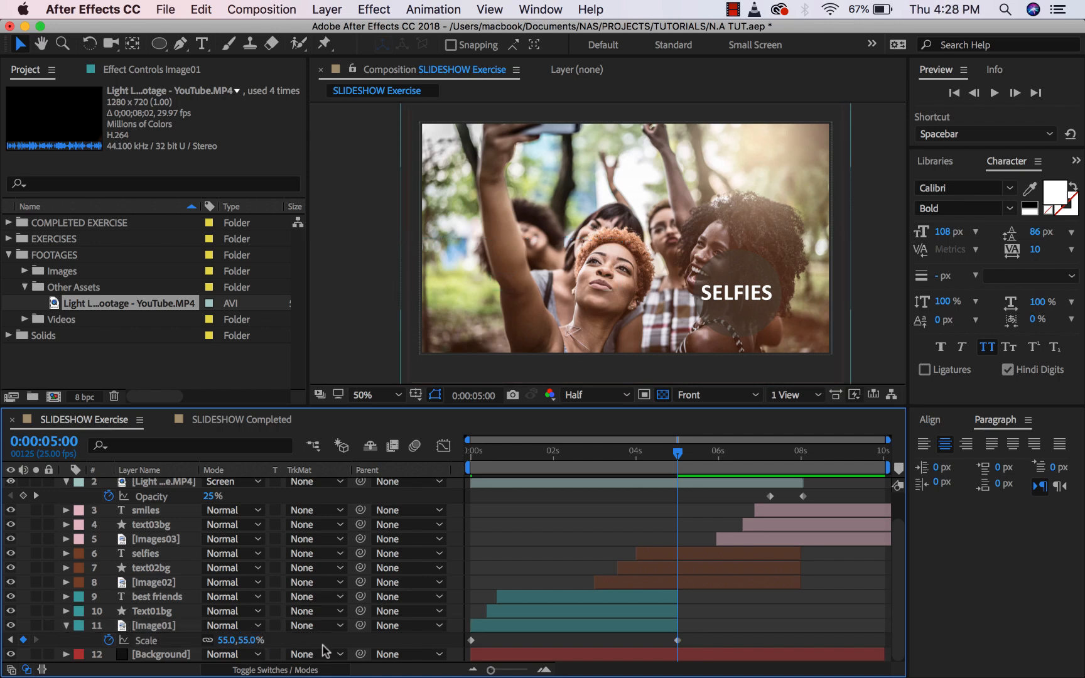
Preview the slideshow from the start through the SELFIES slide with the composition fitted to the viewer, checking Image01's slow zoom
left_click_drag(631, 452, 422, 490)
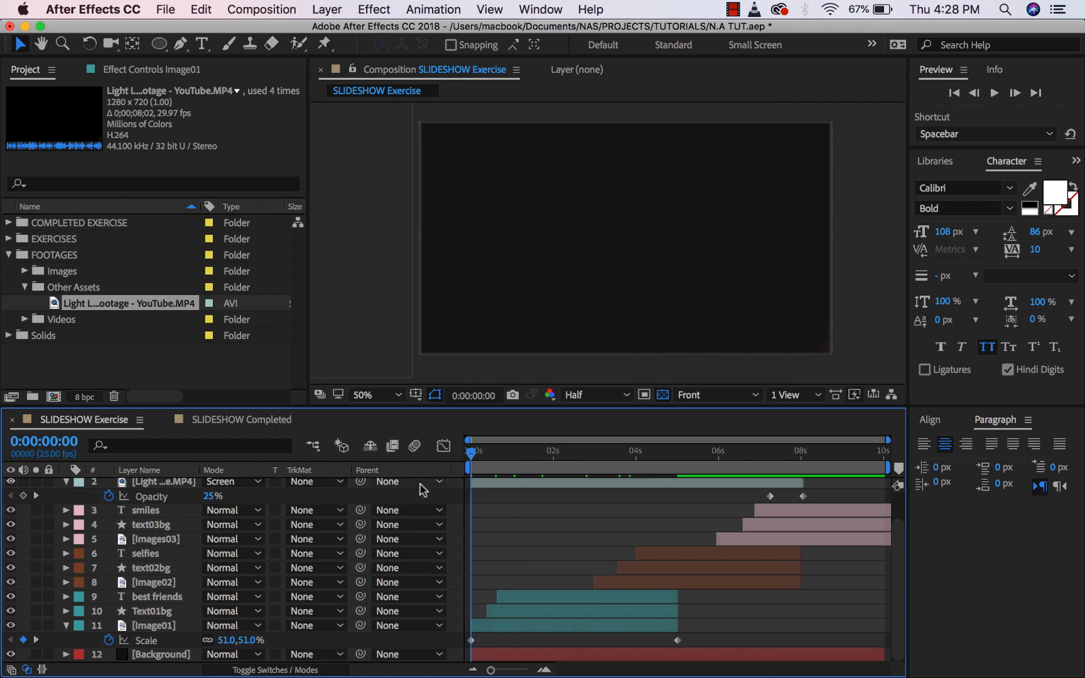
key("space")
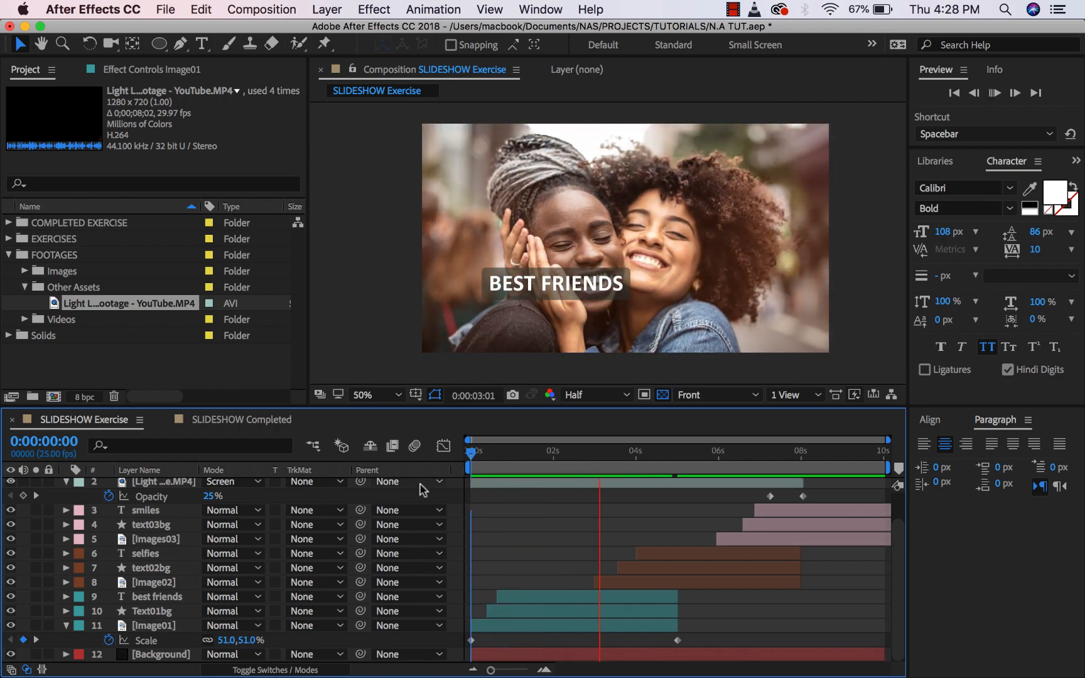
key("space")
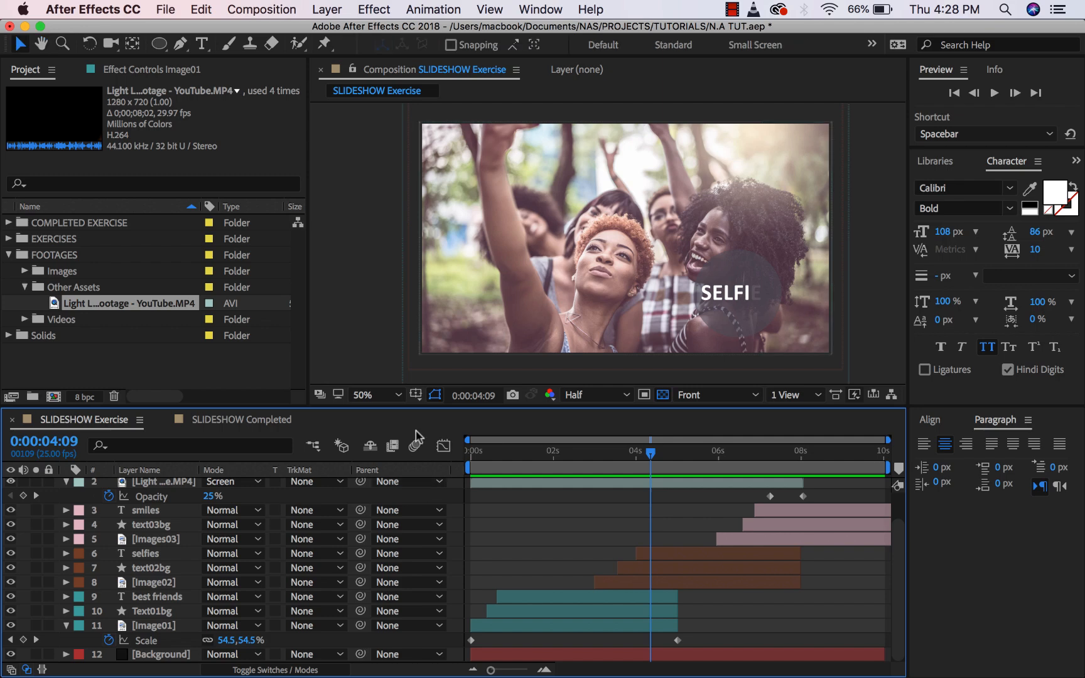
left_click(387, 397)
left_click(388, 408)
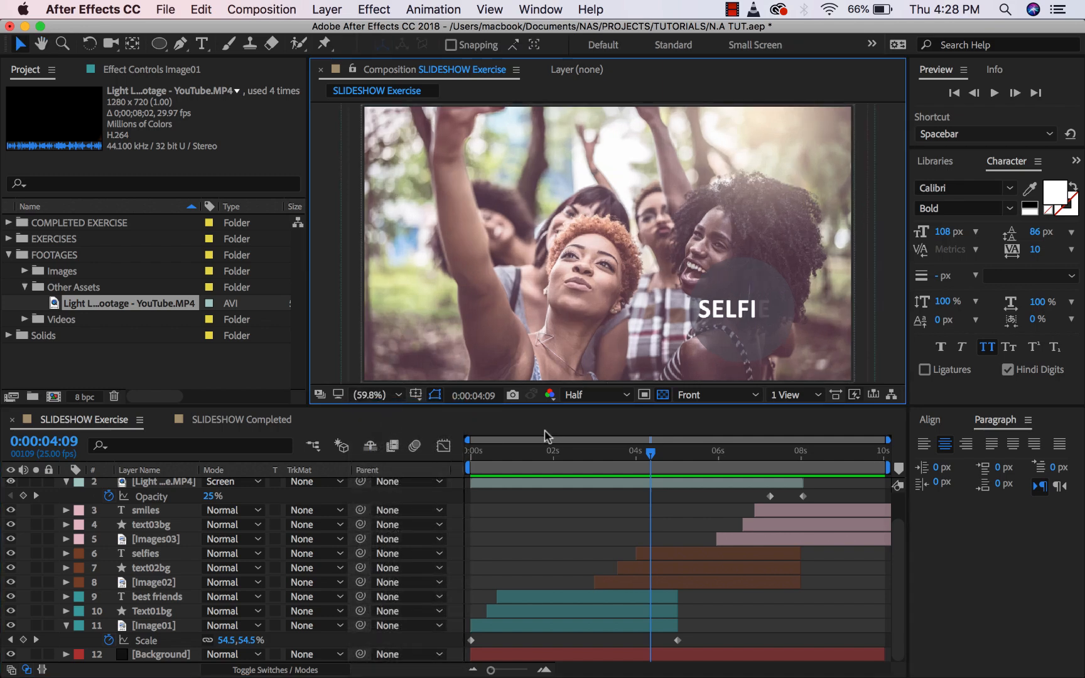
left_click_drag(484, 452, 463, 454)
key("space")
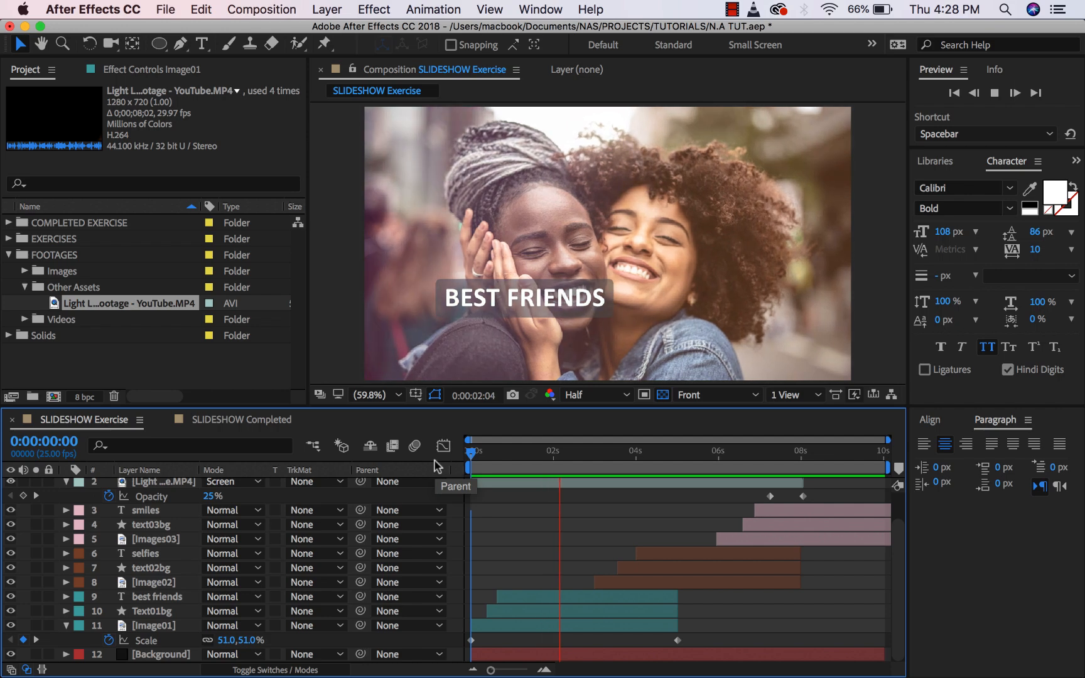
key("space")
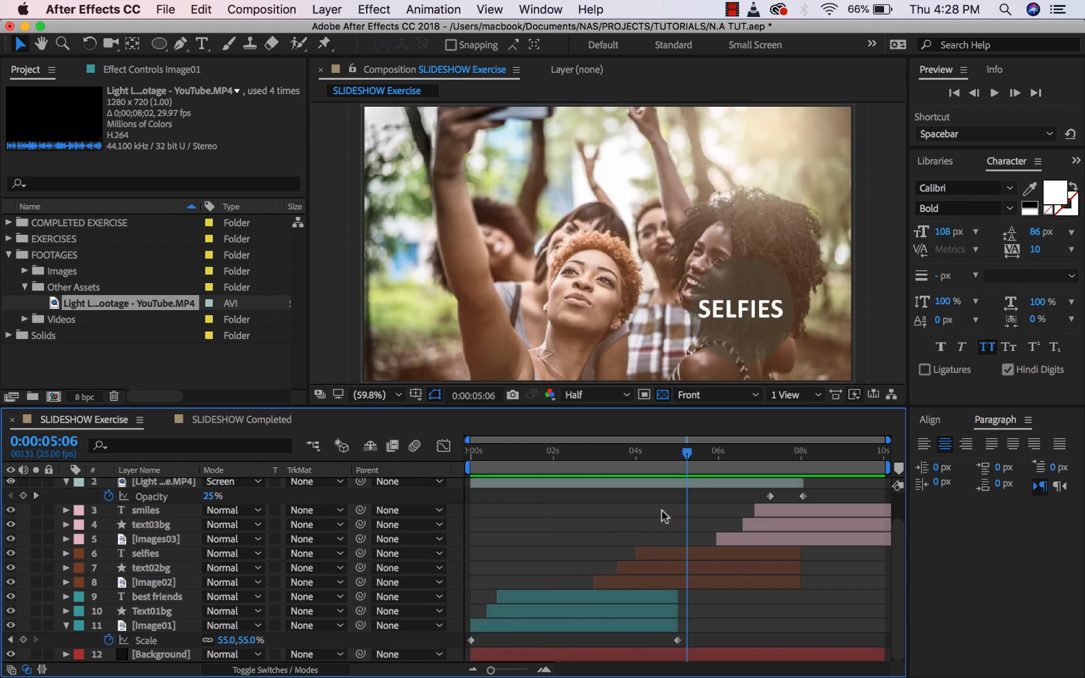
Add a Scale keyframe to the Image02 layer at its start, 0:00:03:00
left_click(163, 584)
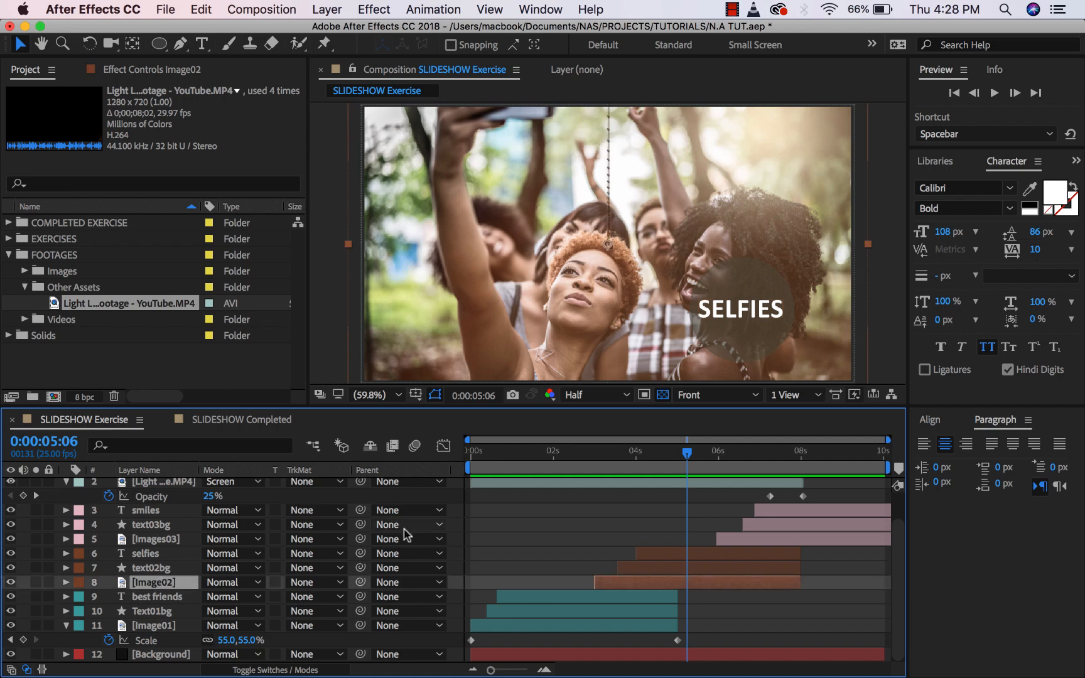
key("i")
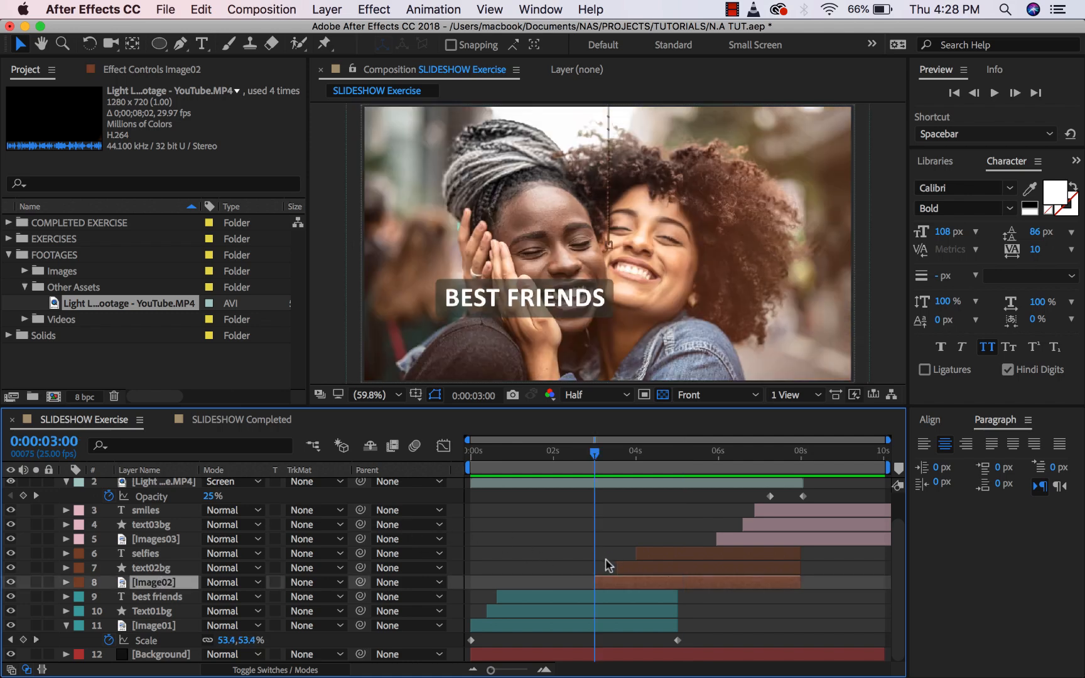
key("s")
left_click(108, 597)
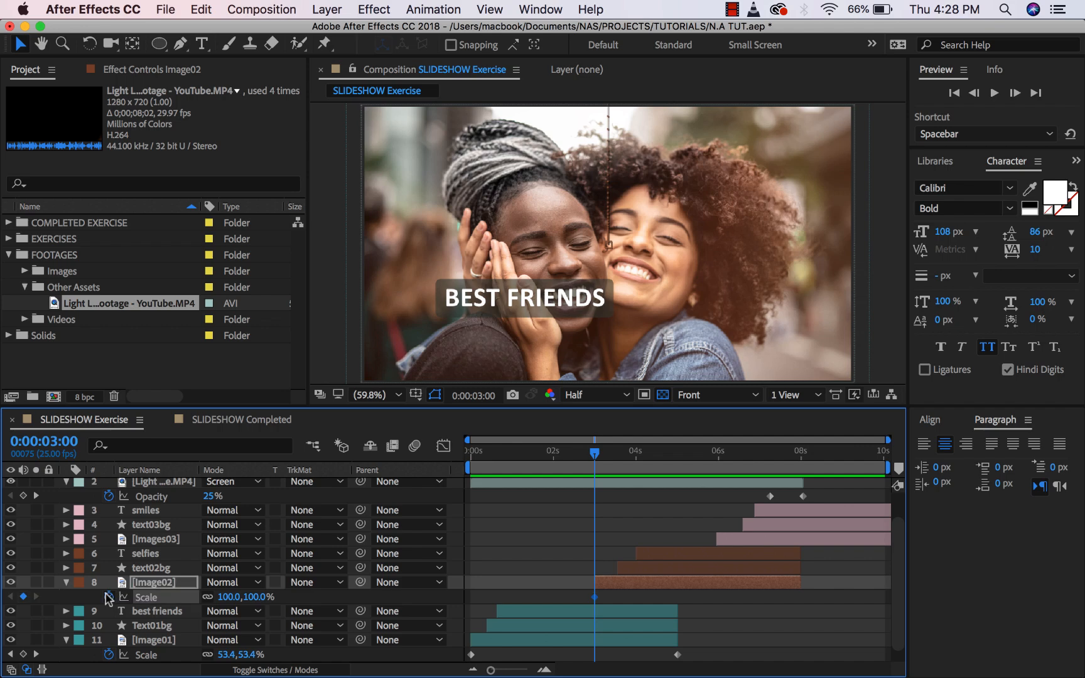
Set Image02's Scale to 96% at the layer's end, 0:00:07:24, so the picture slowly zooms out
key("comma")
key("comma")
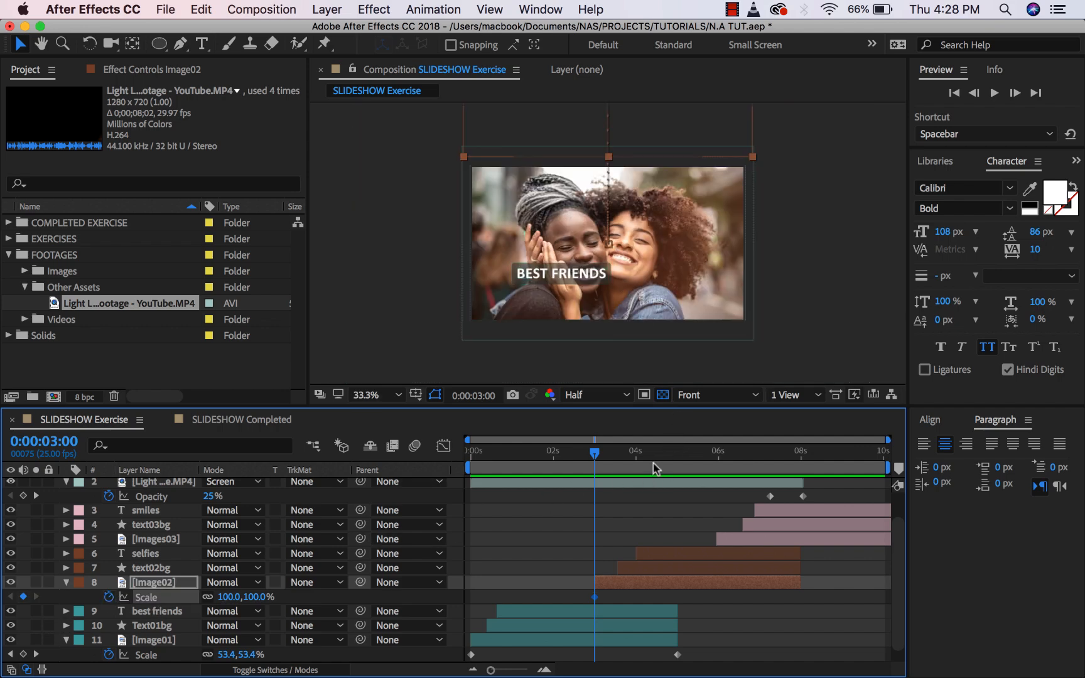
left_click_drag(627, 458, 720, 458)
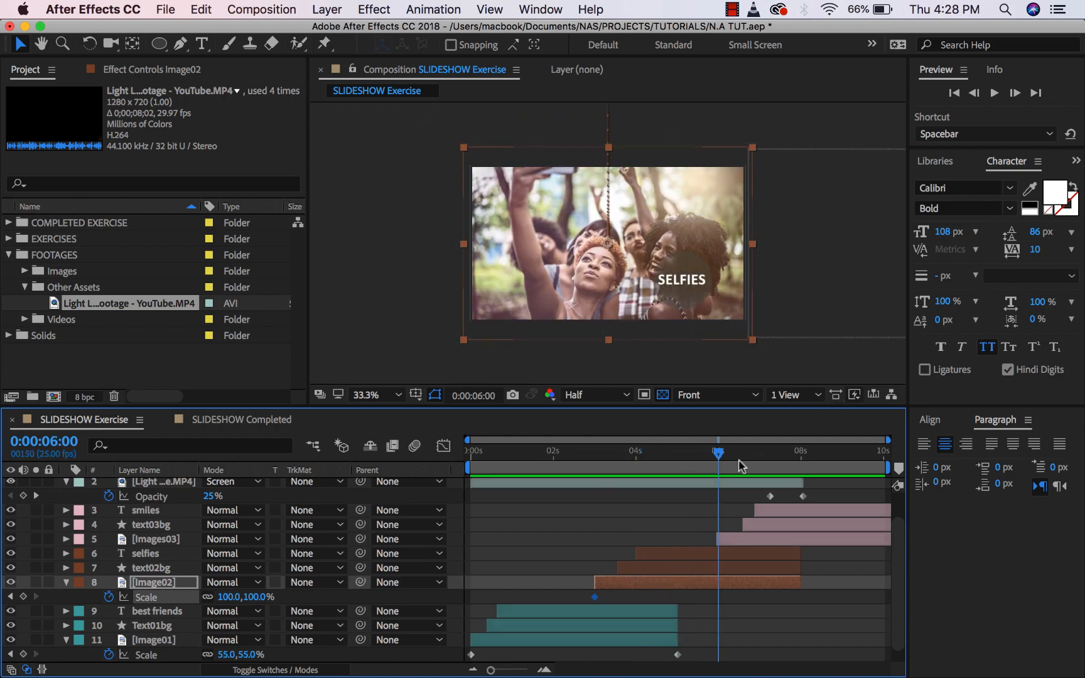
left_click_drag(719, 459, 785, 451)
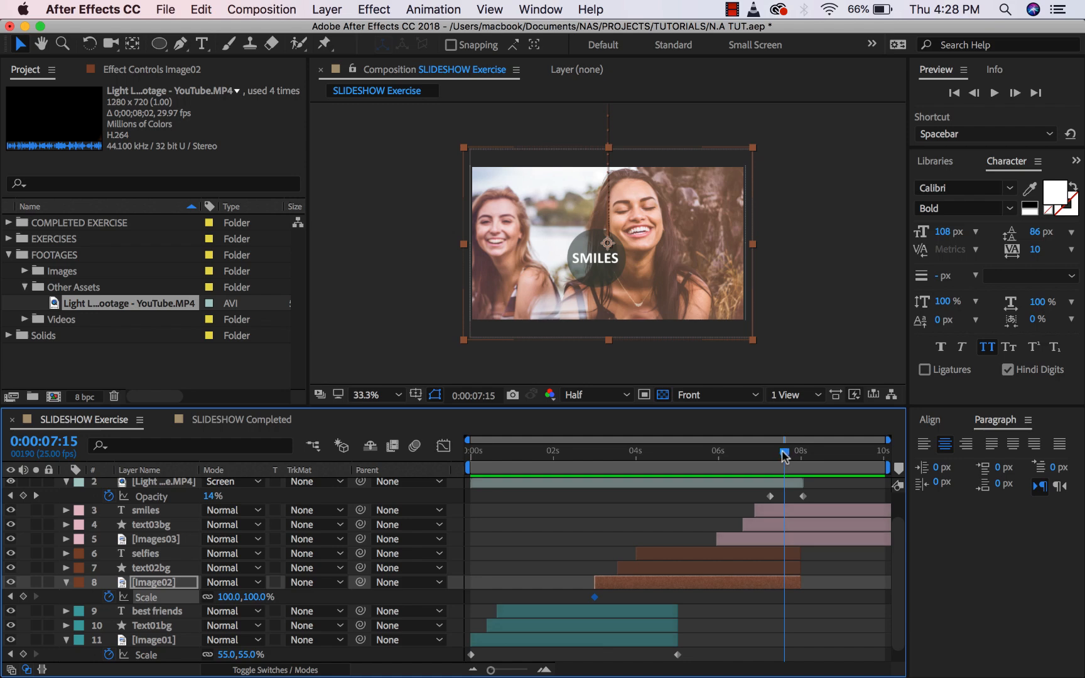
key("o")
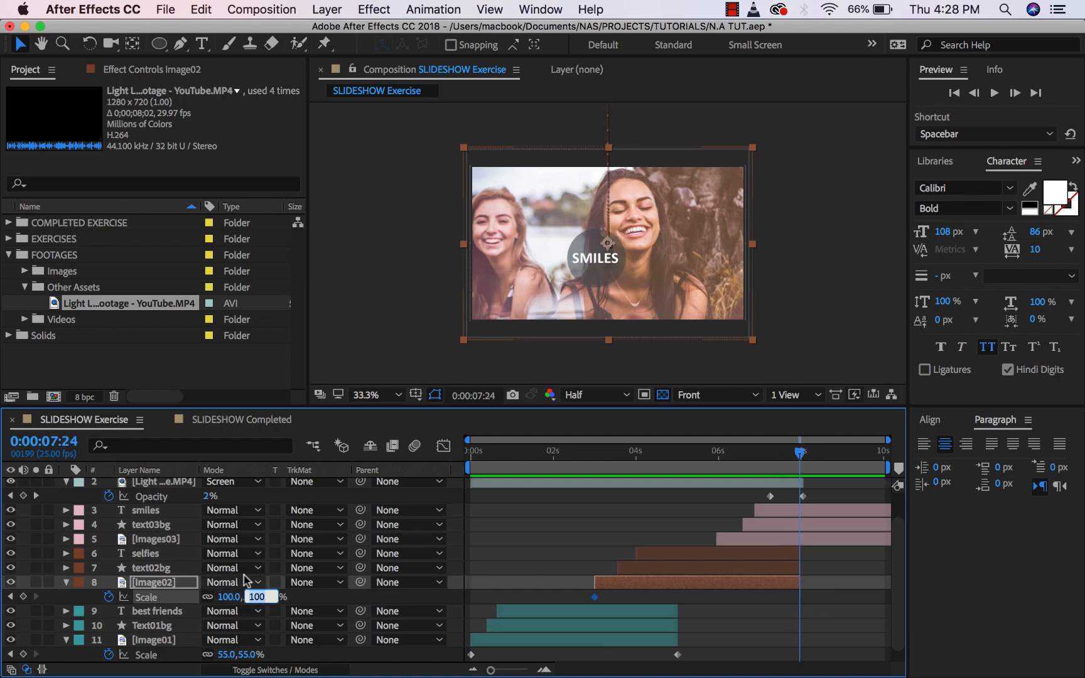
key("Down")
key("Down")
key("Down")
key("Down")
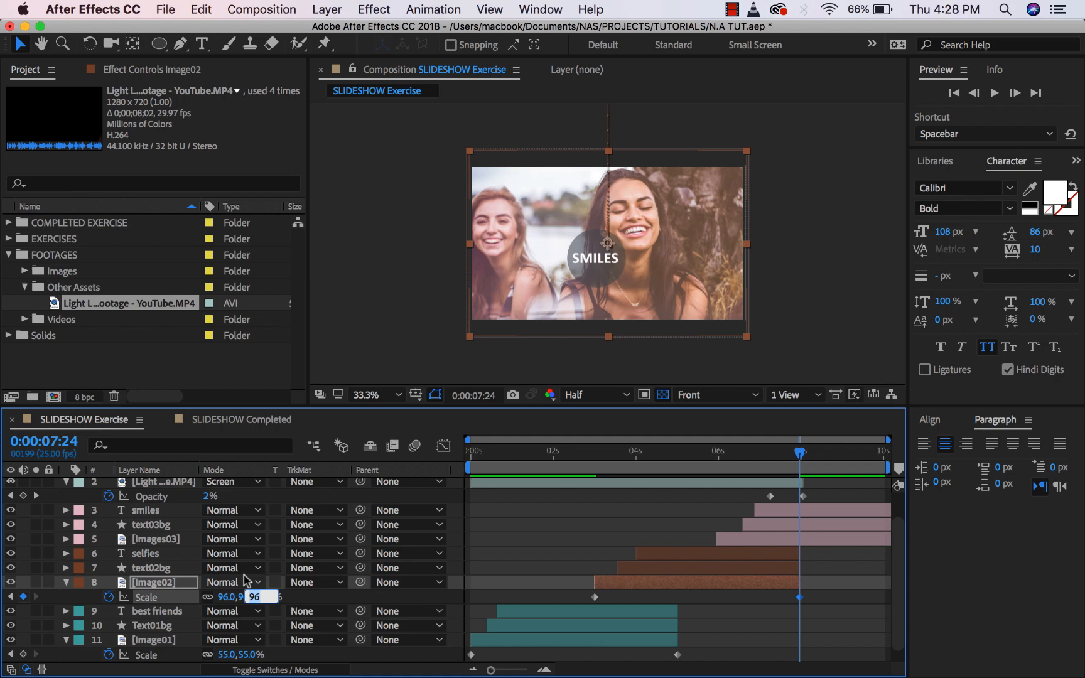
key("Return")
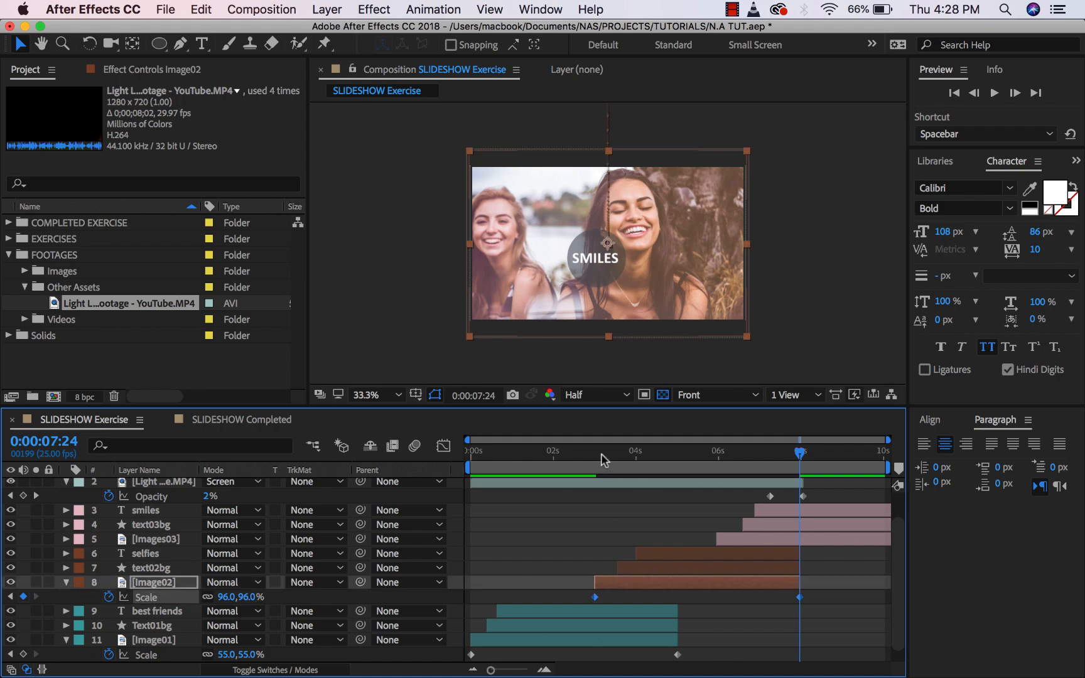
Preview the slideshow from 0:00:02:13 with the composition fitted to the viewer, checking the Image02 zoom-out through the SMILES slide
left_click(575, 465)
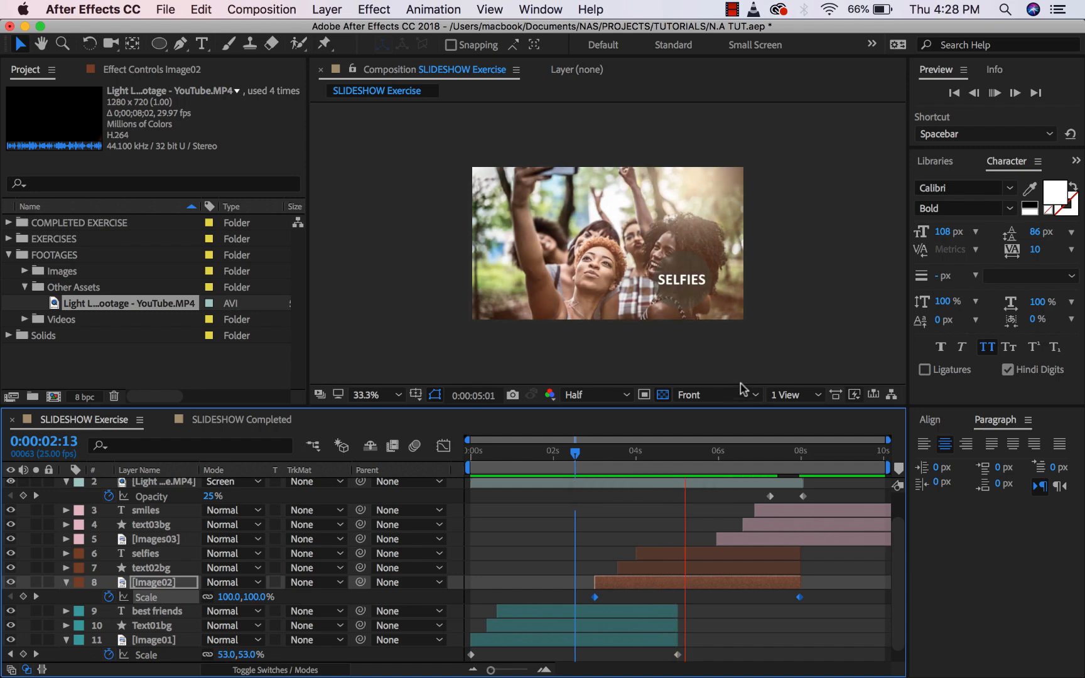
left_click(394, 391)
left_click(392, 411)
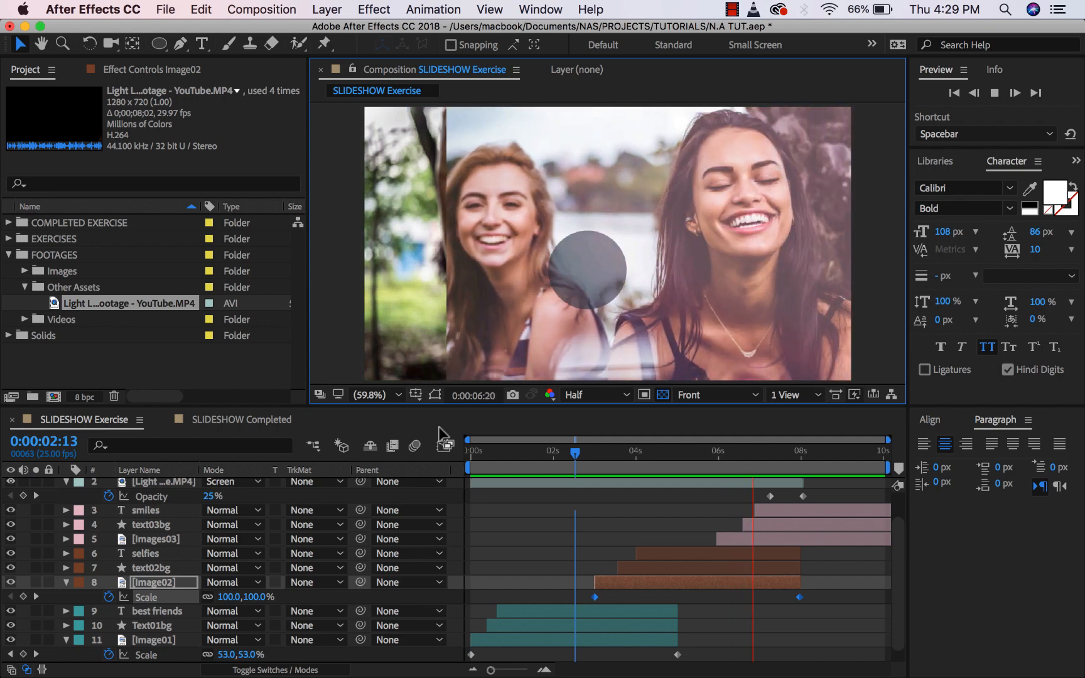
key("space")
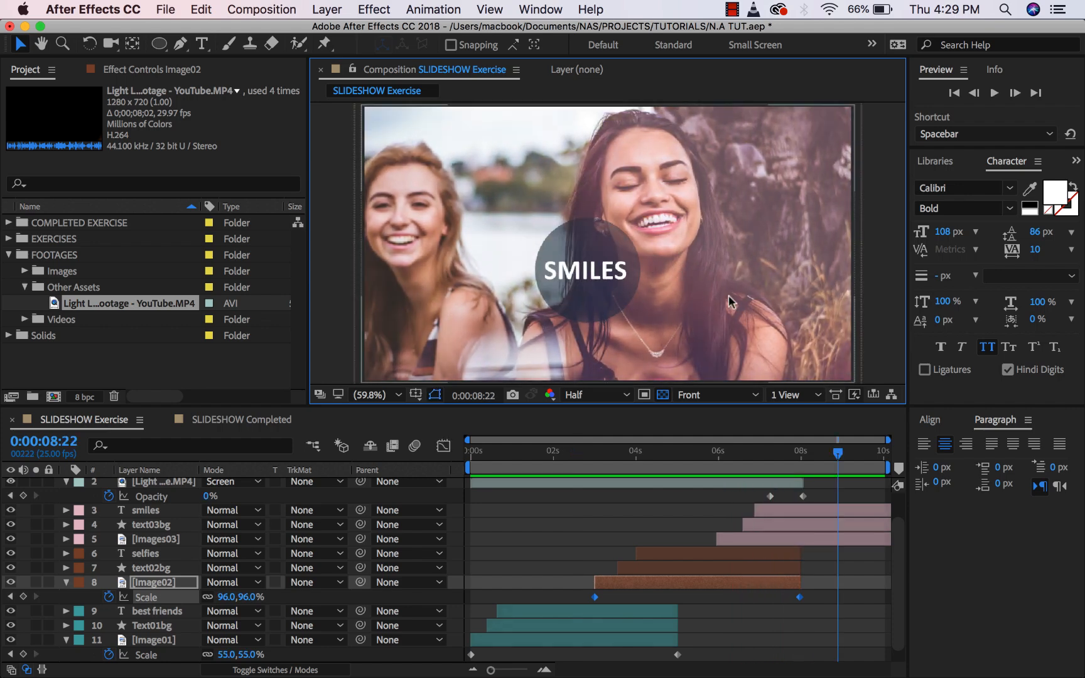
Add a Scale keyframe to the Images03 layer at its start, 0:00:05:24
left_click_drag(763, 465, 727, 464)
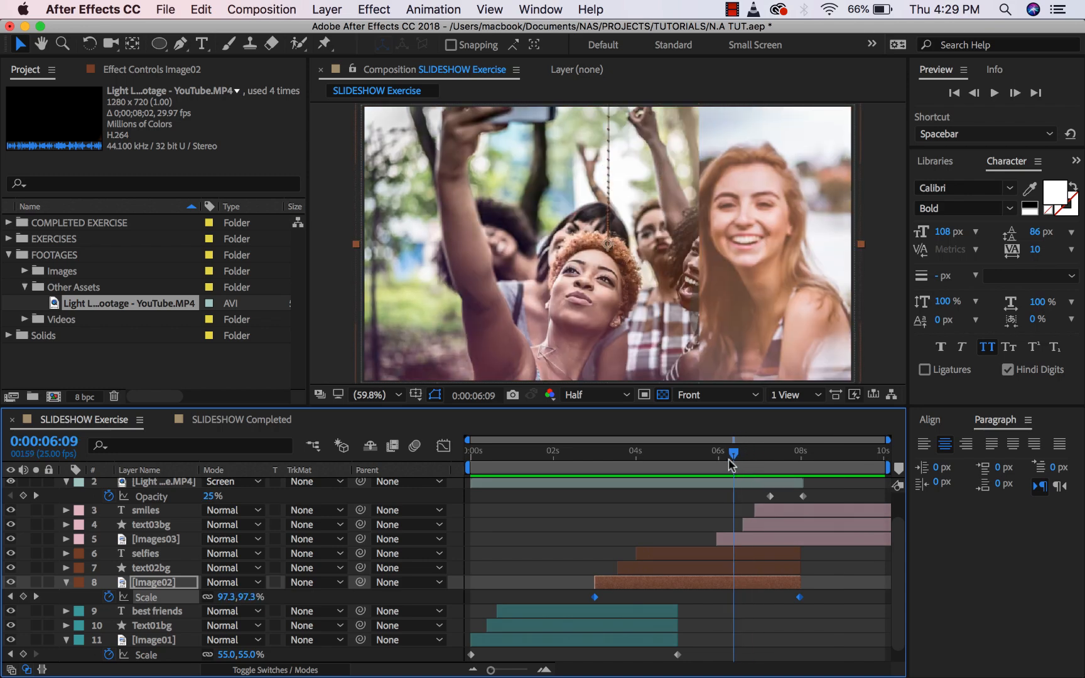
left_click(732, 545)
key("i")
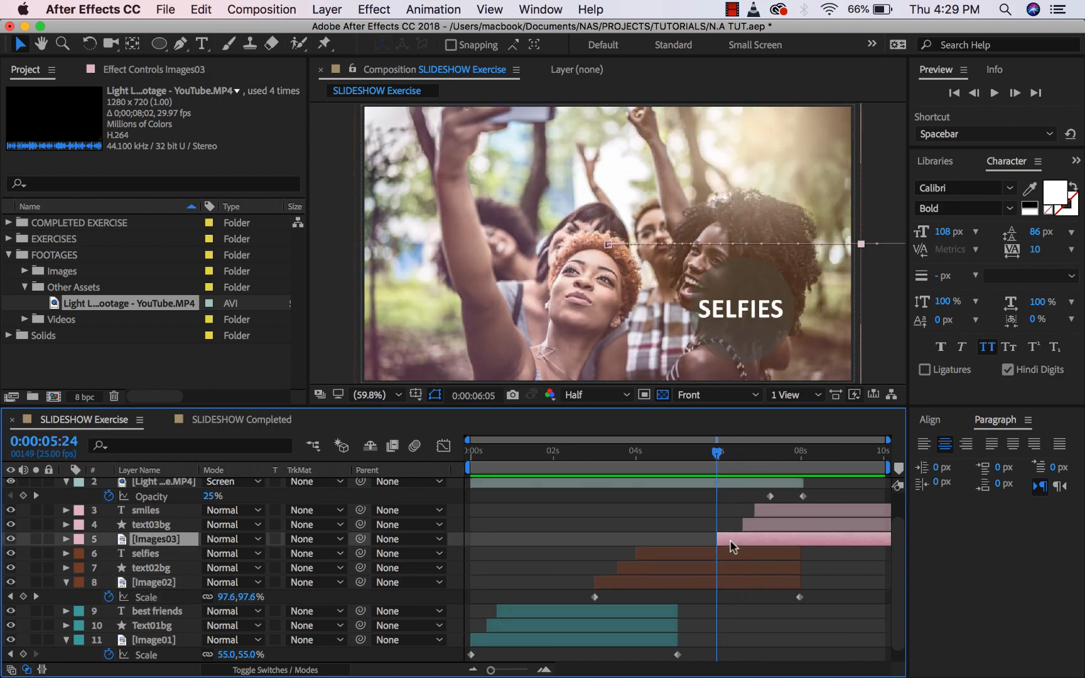
key("s")
left_click(108, 554)
Set Images03's Scale to 103% at 0:00:10:00 and replay the slideshow from the beginning
left_click_drag(718, 453, 884, 454)
left_click(254, 554)
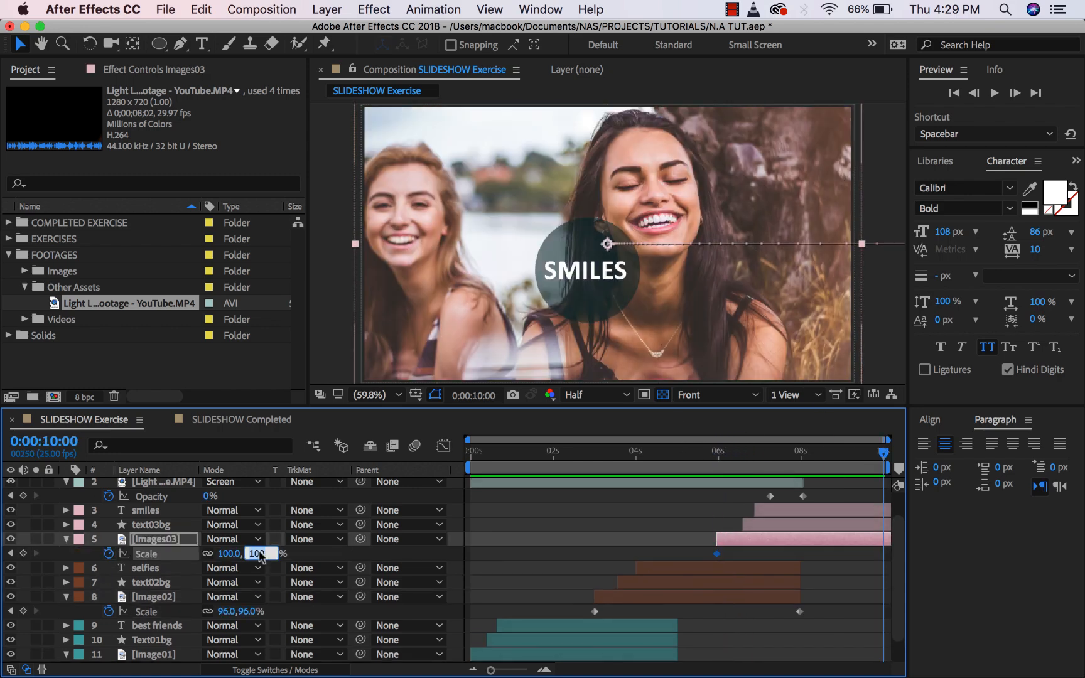
type("103")
key("Return")
key("space")
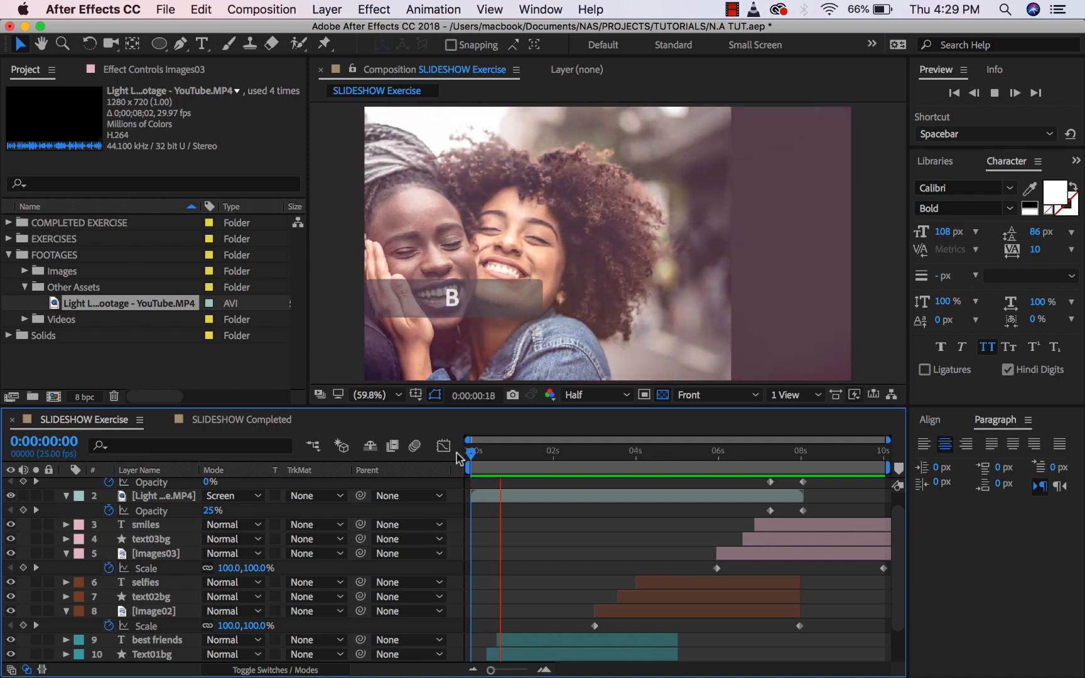